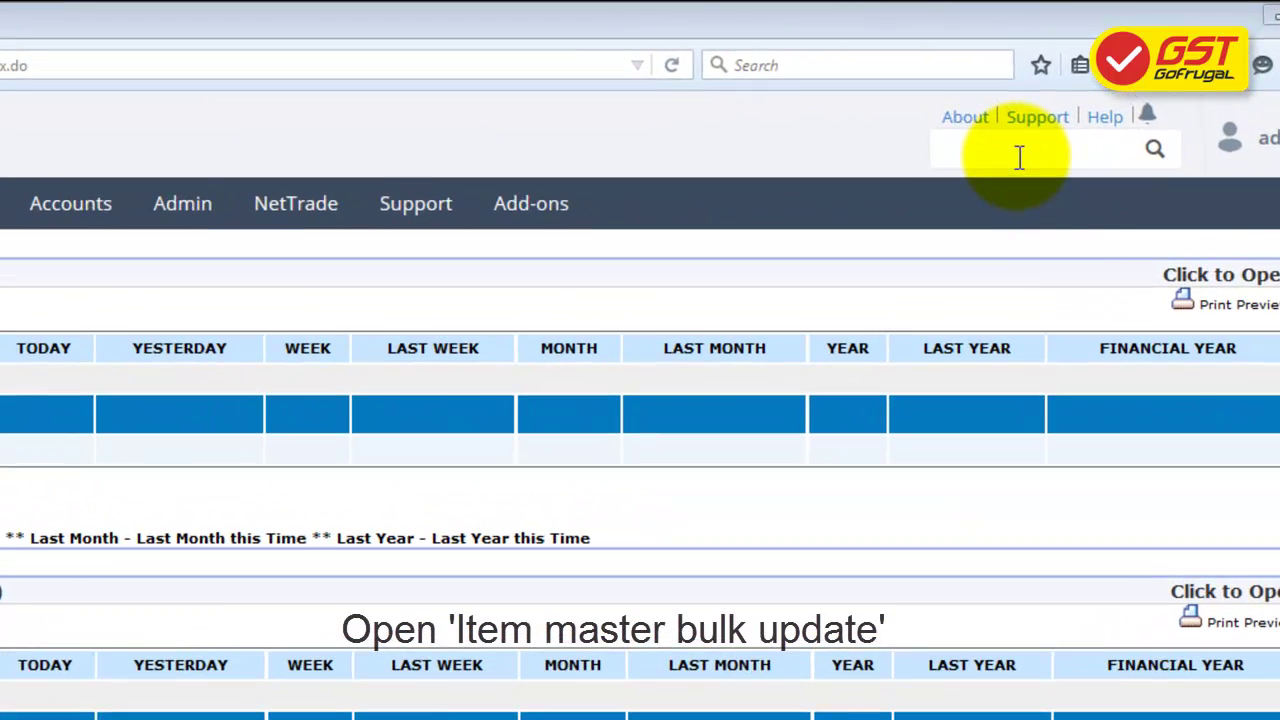
# Search 'bulk' and open the Item Master Bulk Update page
pyautogui.click(1005, 115)
pyautogui.write('bulk')
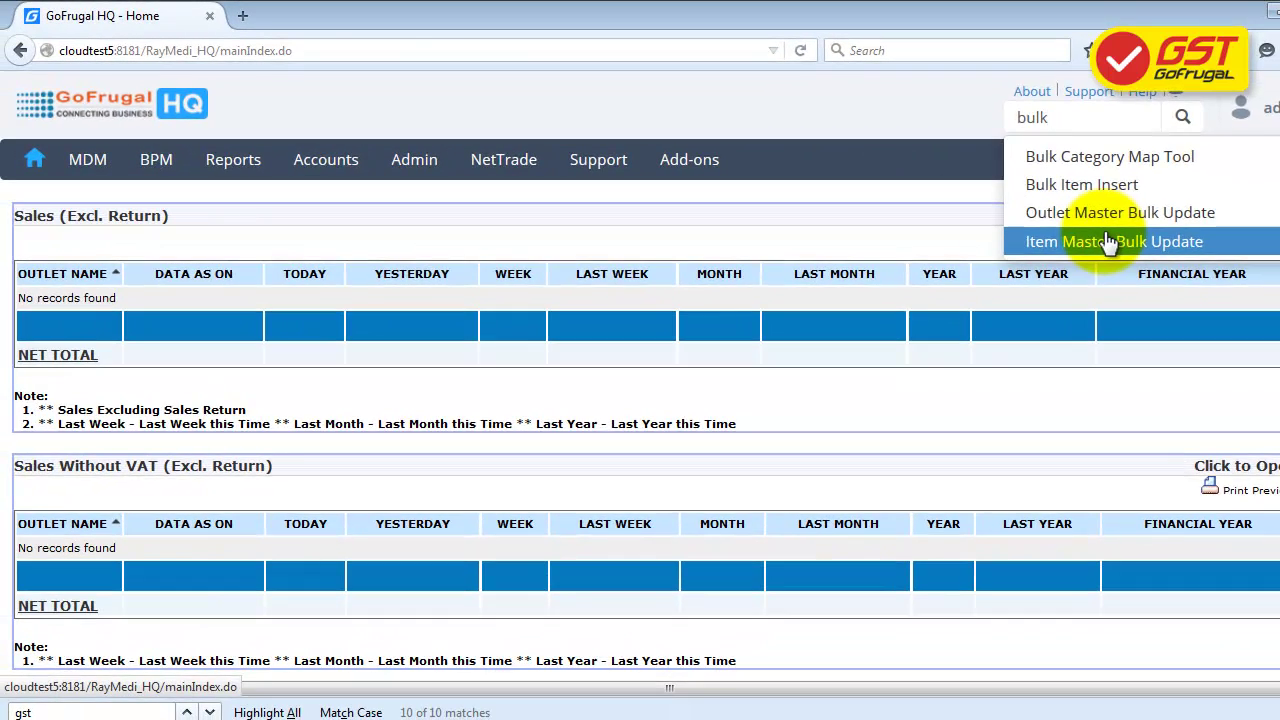
pyautogui.click(1108, 243)
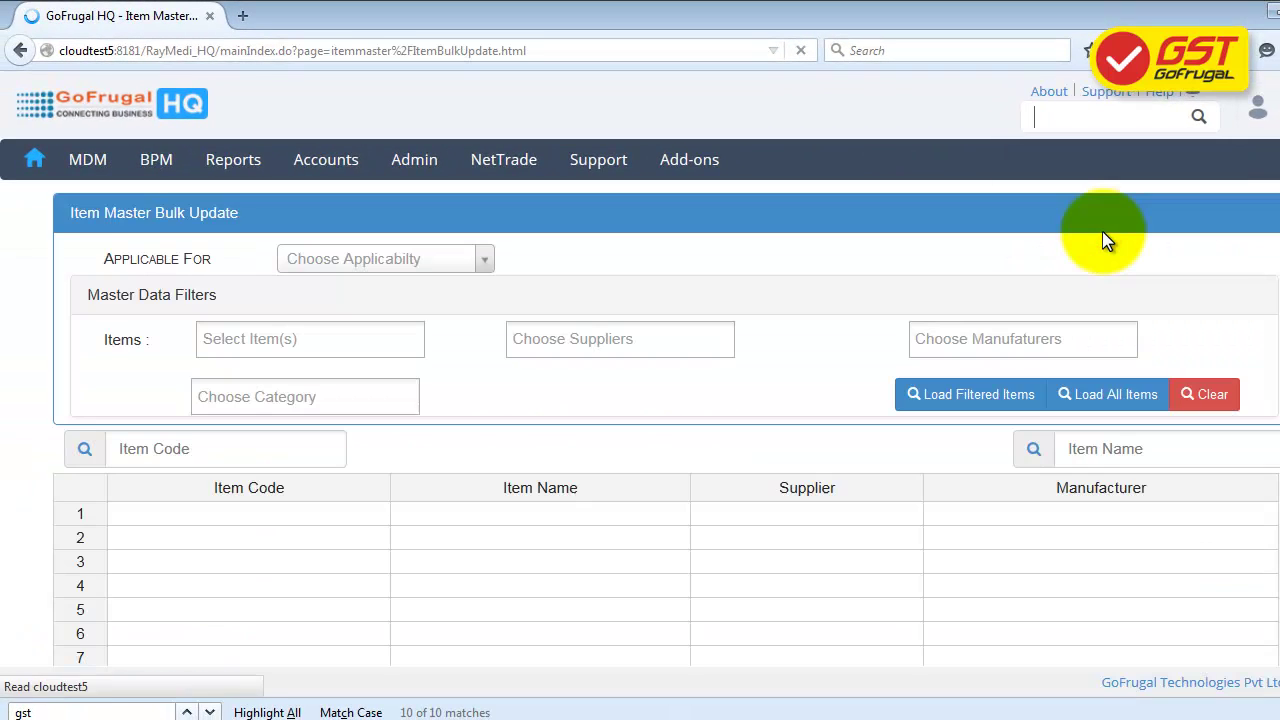
# Set Applicable For to All outlets
pyautogui.click(470, 262)
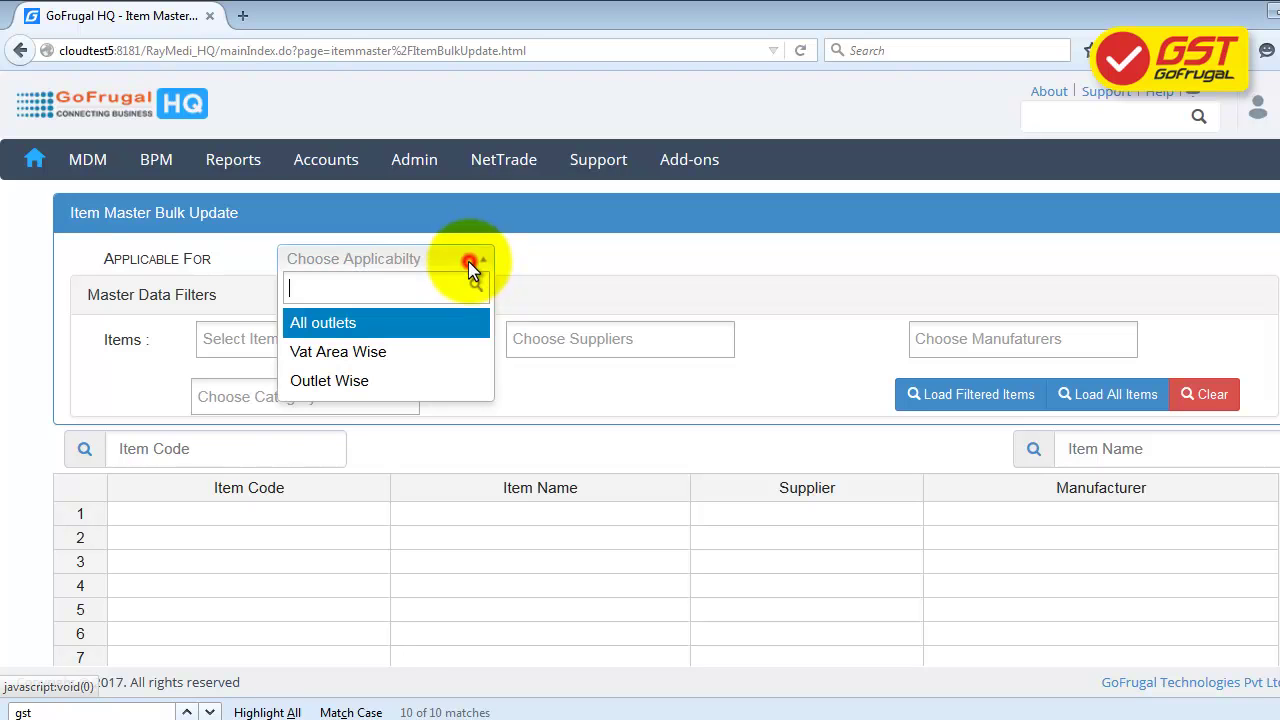
pyautogui.click(440, 320)
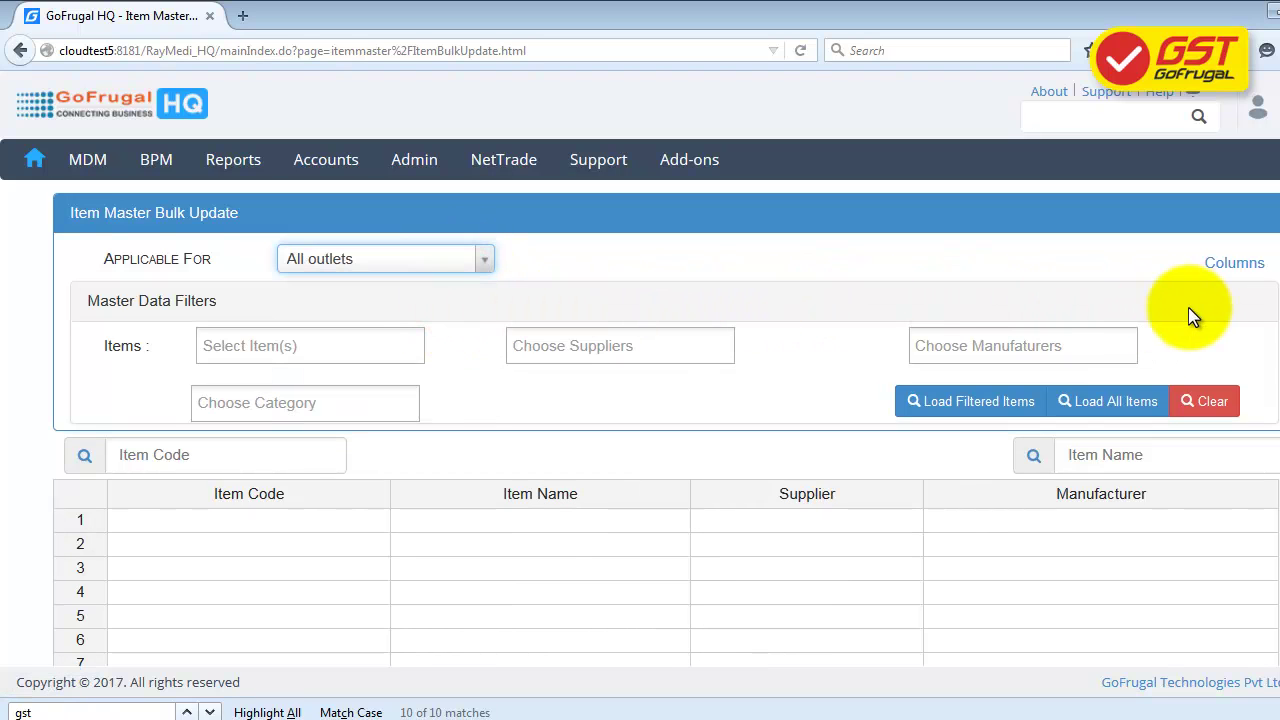
pyautogui.click(1240, 267)
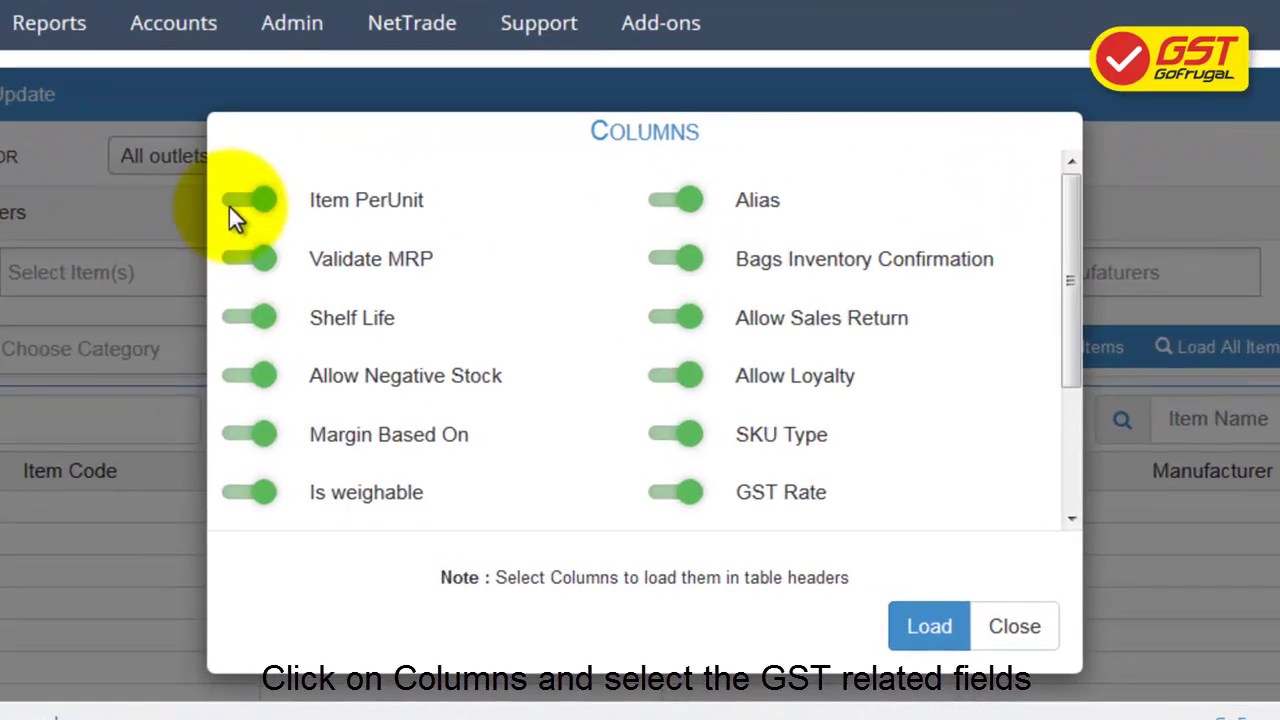
# Hide Item PerUnit, Validate MRP, Shelf Life, Allow Negative Stock, Margin Based On and Is weighable columns
pyautogui.click(246, 204)
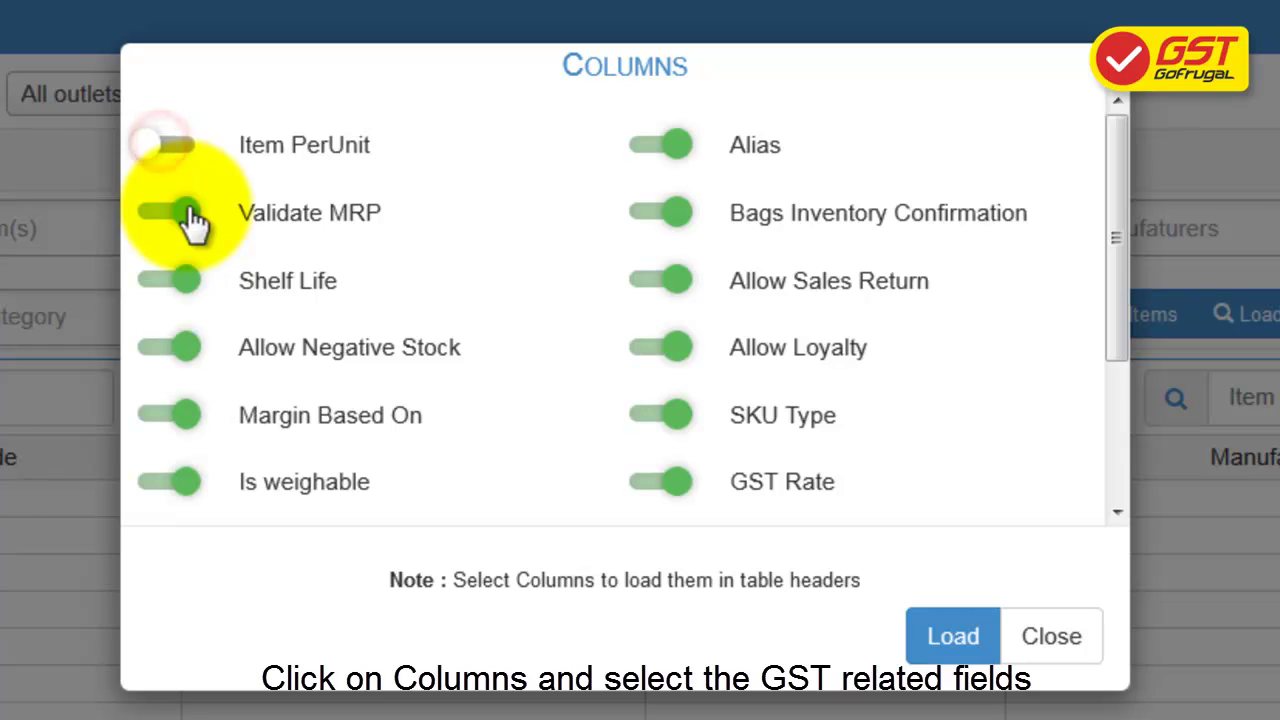
pyautogui.click(266, 259)
pyautogui.click(265, 317)
pyautogui.click(175, 347)
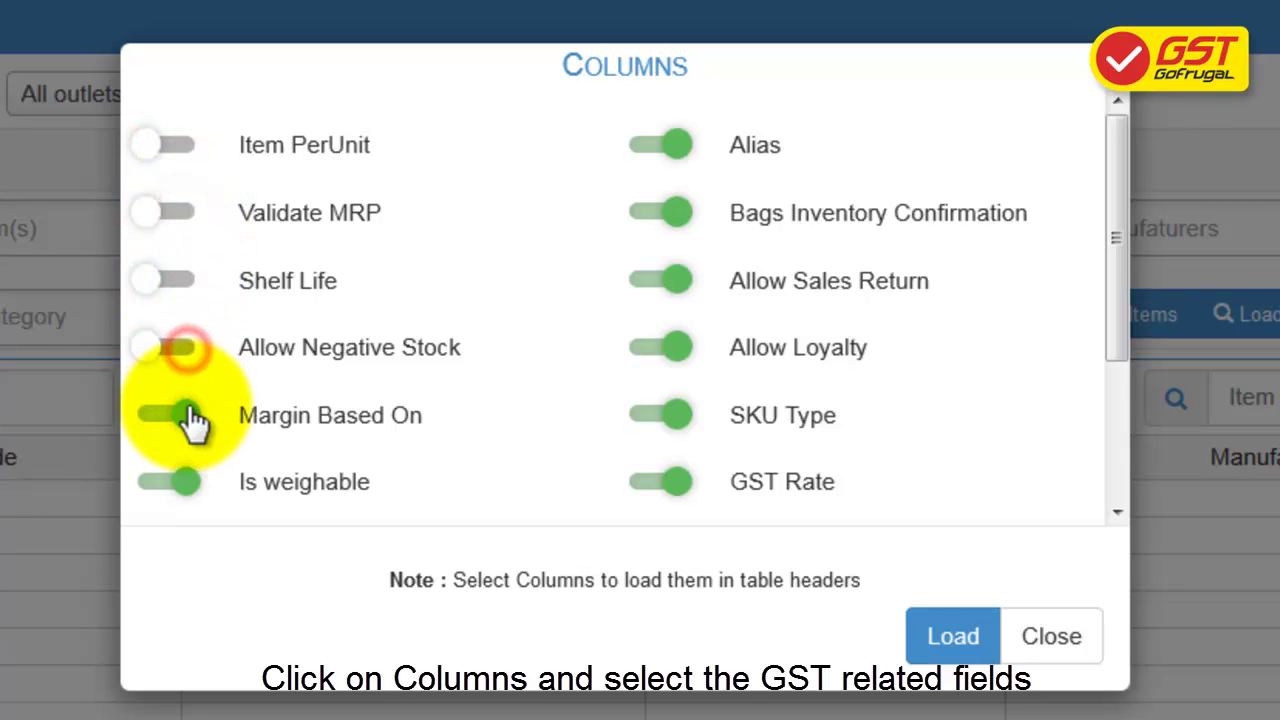
pyautogui.click(180, 415)
pyautogui.click(180, 485)
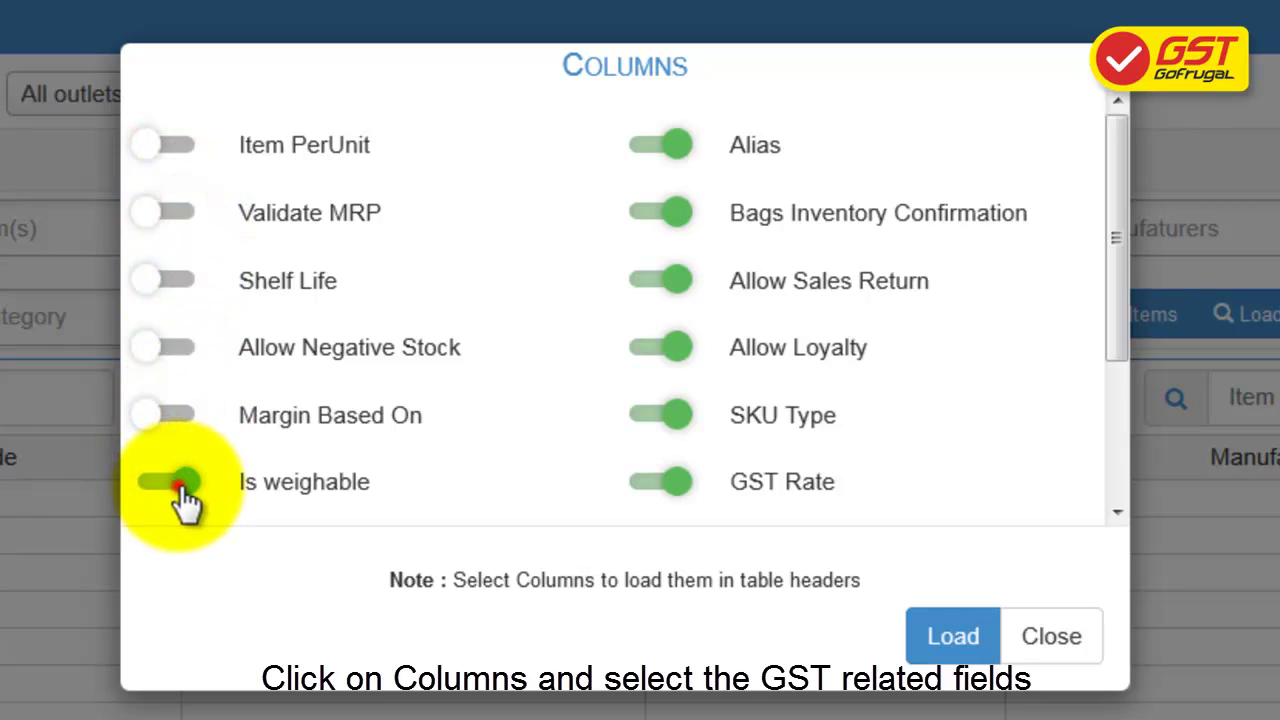
# Hide Alias, Bags Inventory Confirmation, Allow Sales Return, Allow Loyalty and SKU Type, then load the GST columns
pyautogui.click(668, 147)
pyautogui.click(670, 213)
pyautogui.click(680, 283)
pyautogui.click(676, 347)
pyautogui.click(675, 413)
pyautogui.scroll(-3, 747, 472)
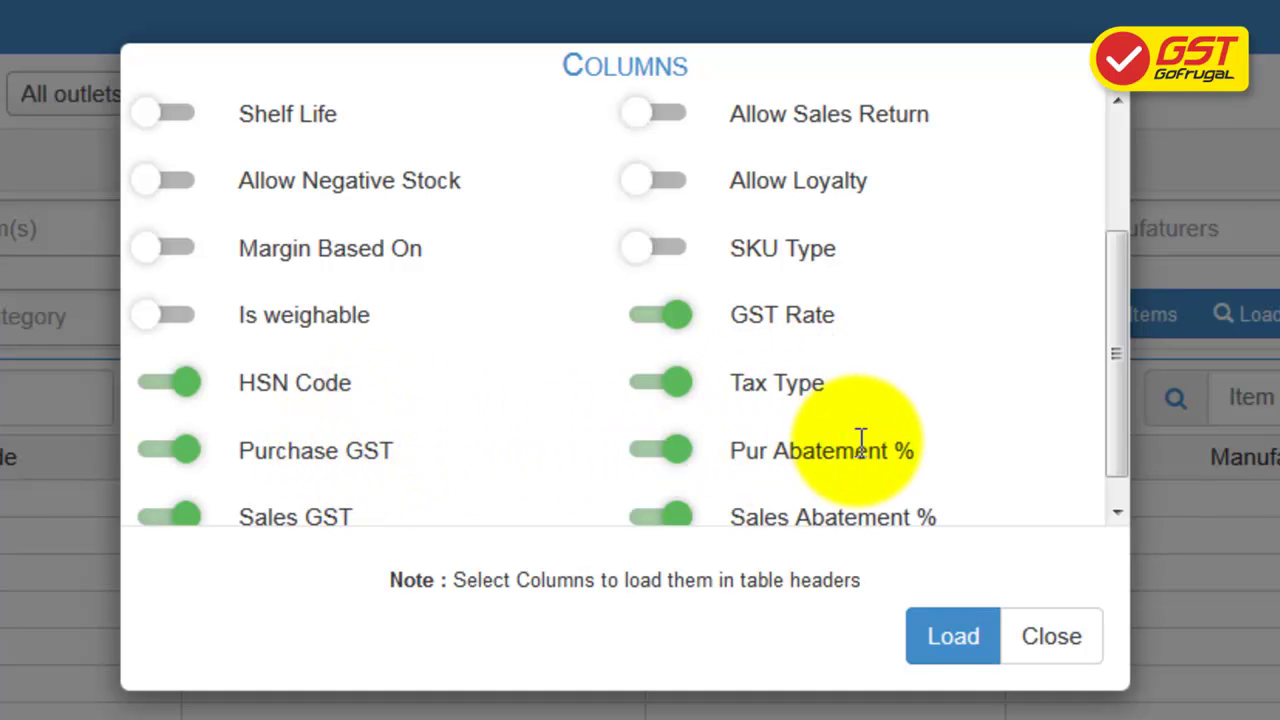
pyautogui.scroll(-1, 346, 514)
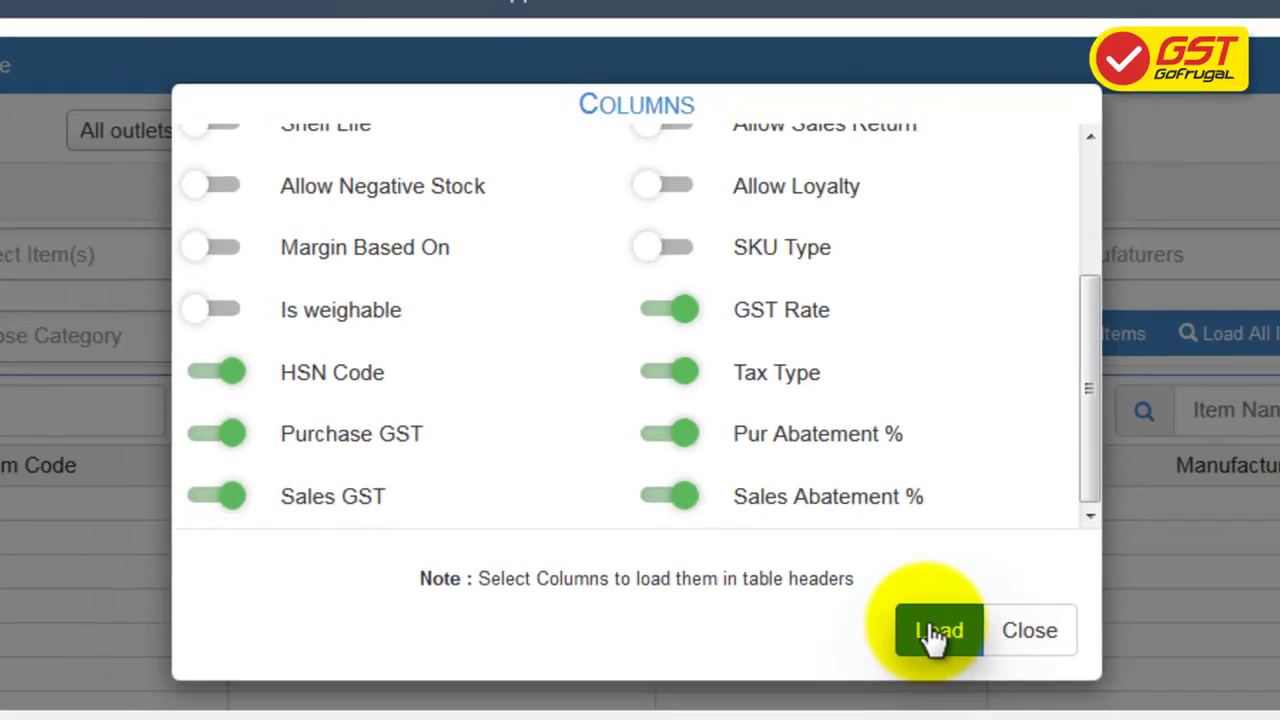
pyautogui.click(945, 640)
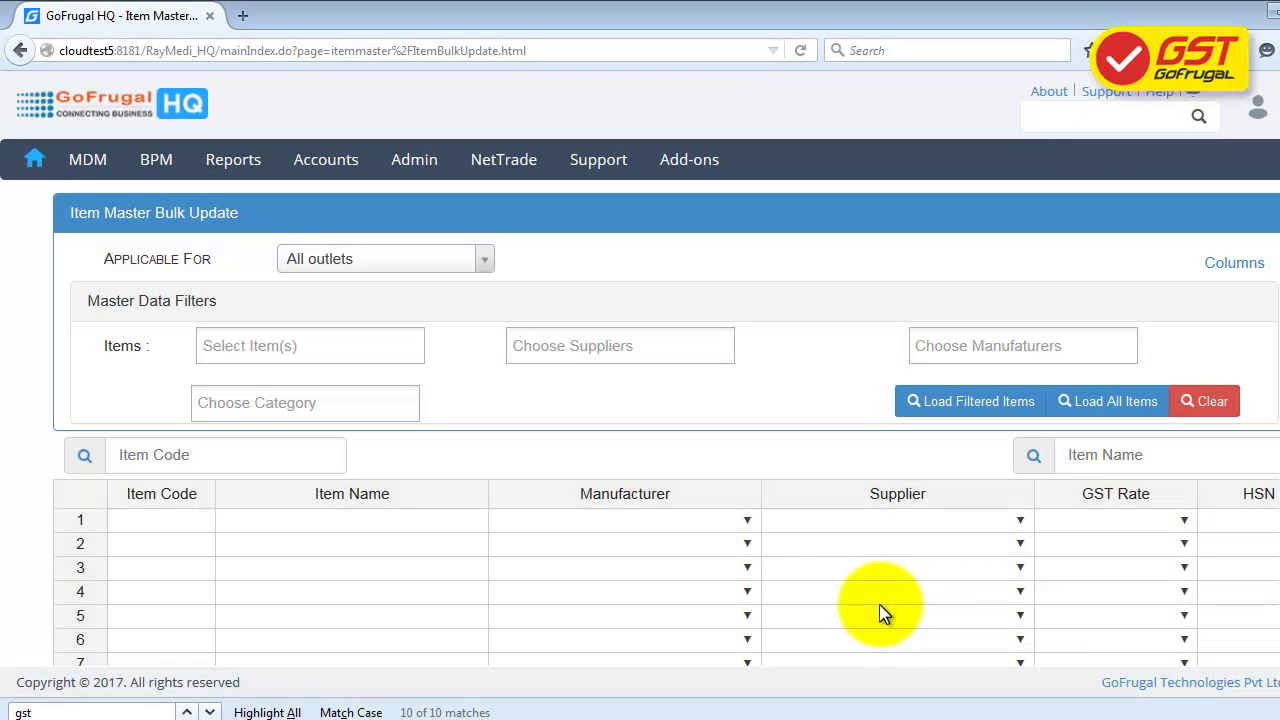
# Load all eleven items, RICE 10KG through ASHIRVAAD, into the grid and check the list
pyautogui.click(1131, 402)
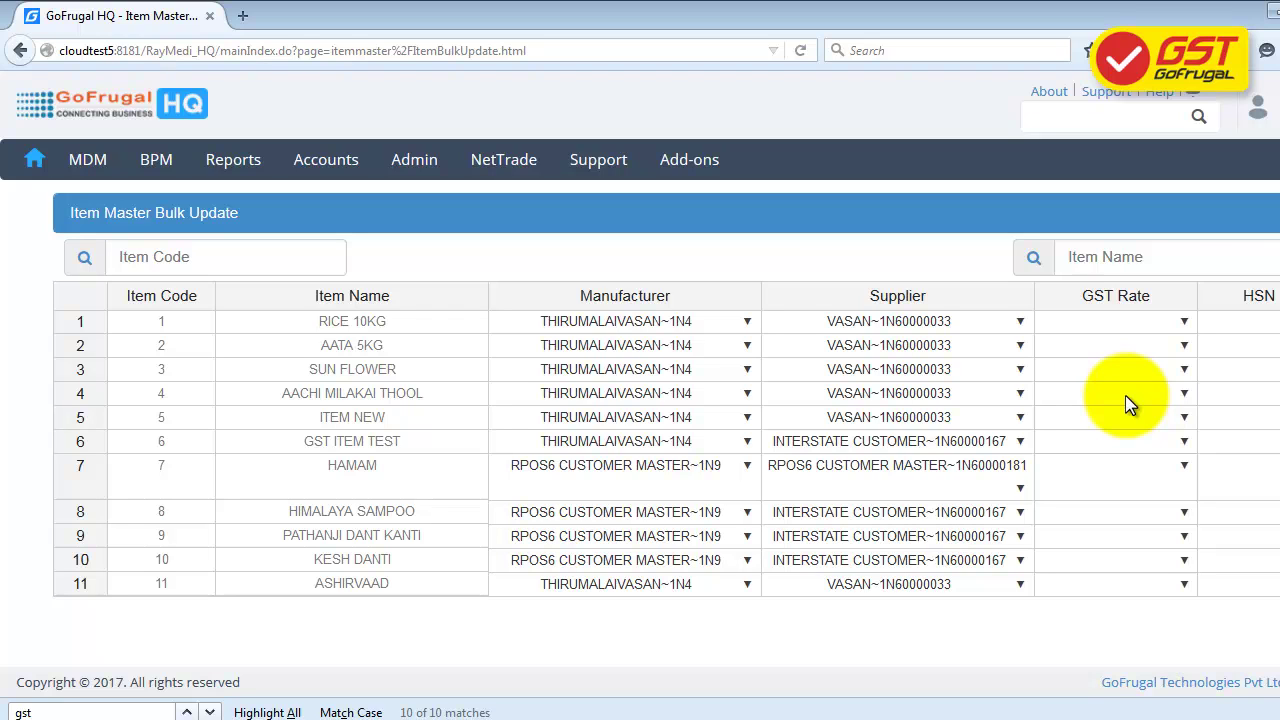
pyautogui.scroll(-2, 1271, 457)
pyautogui.scroll(2, 1266, 443)
pyautogui.scroll(-1, 666, 397)
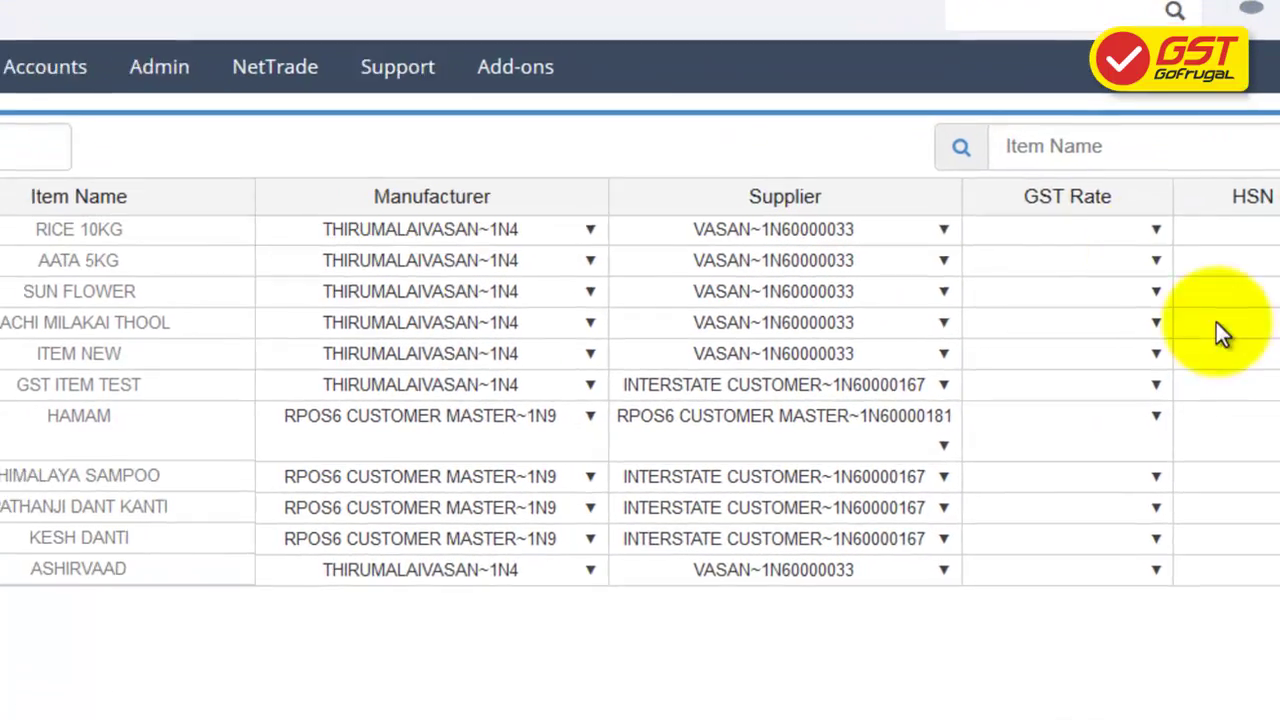
# Set RICE 10KG's GST Rate to GST 0% Tax and its Tax Type to GST
pyautogui.click(1155, 230)
pyautogui.click(1069, 270)
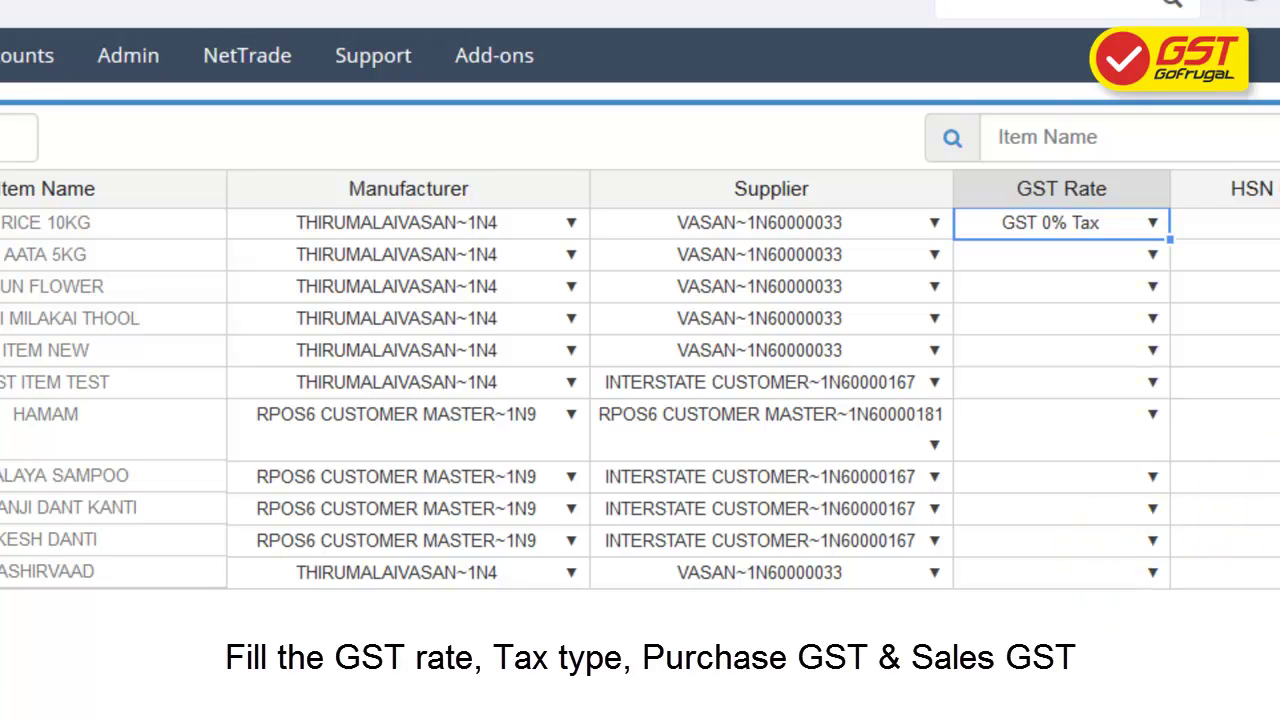
pyautogui.scroll(-1, 640, 380)
pyautogui.moveTo(443, 709); pyautogui.dragTo(812, 712)
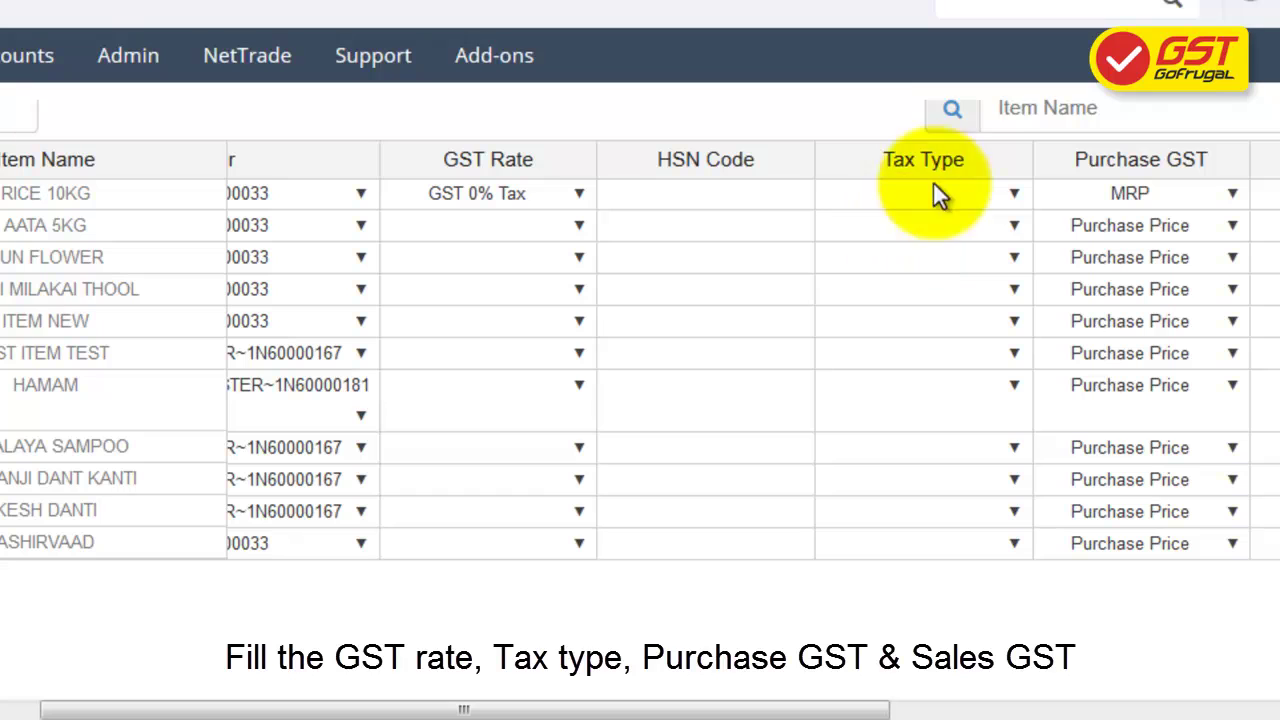
pyautogui.click(1010, 198)
pyautogui.click(933, 226)
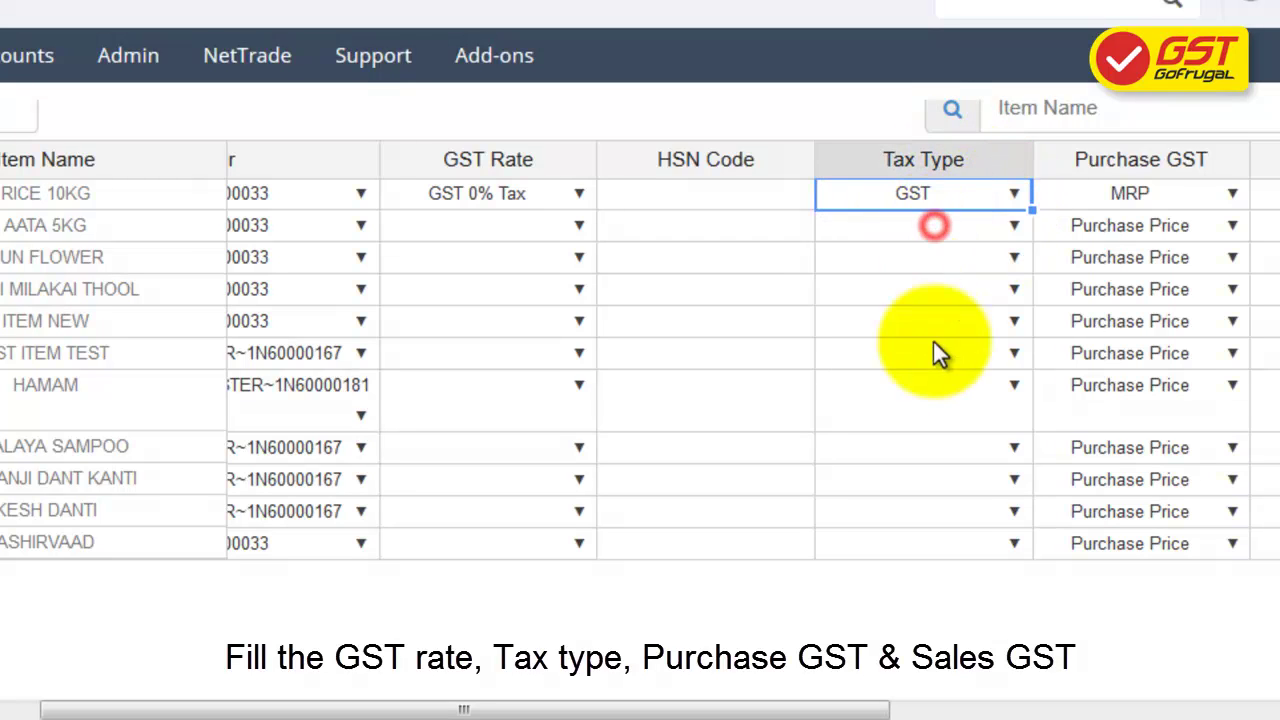
pyautogui.moveTo(873, 709); pyautogui.dragTo(1171, 712)
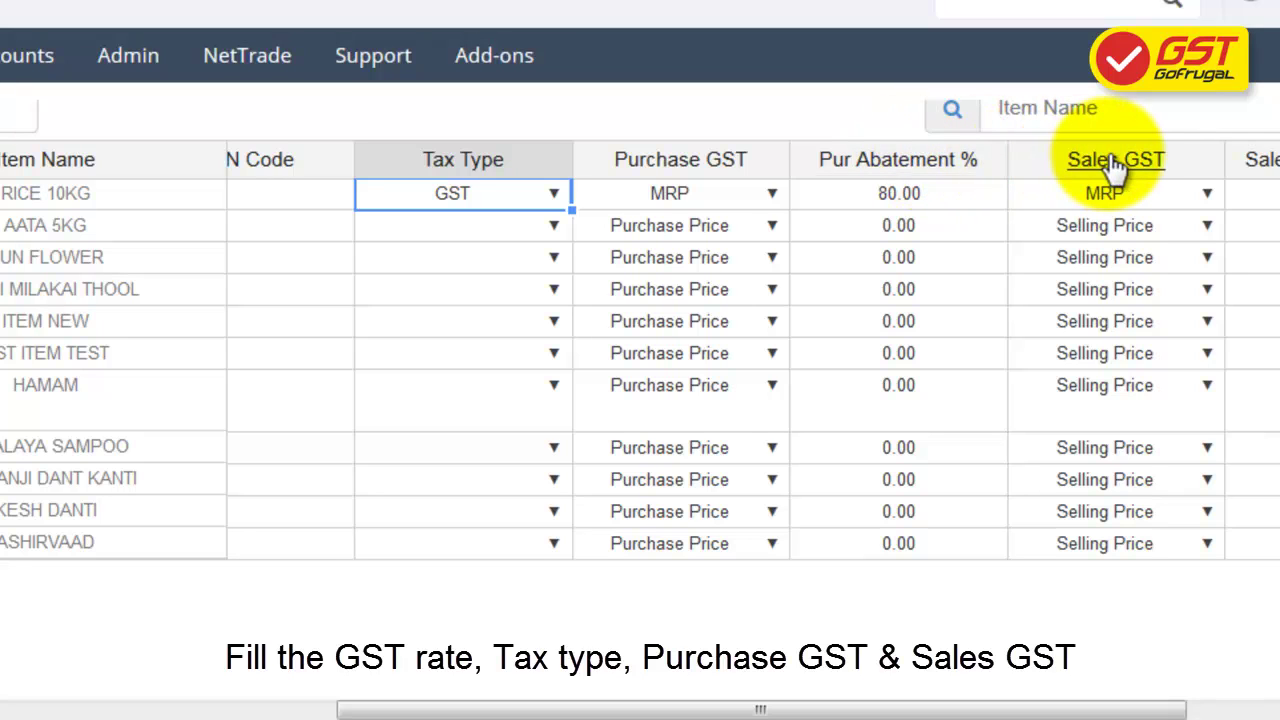
pyautogui.moveTo(1136, 708); pyautogui.dragTo(1230, 712)
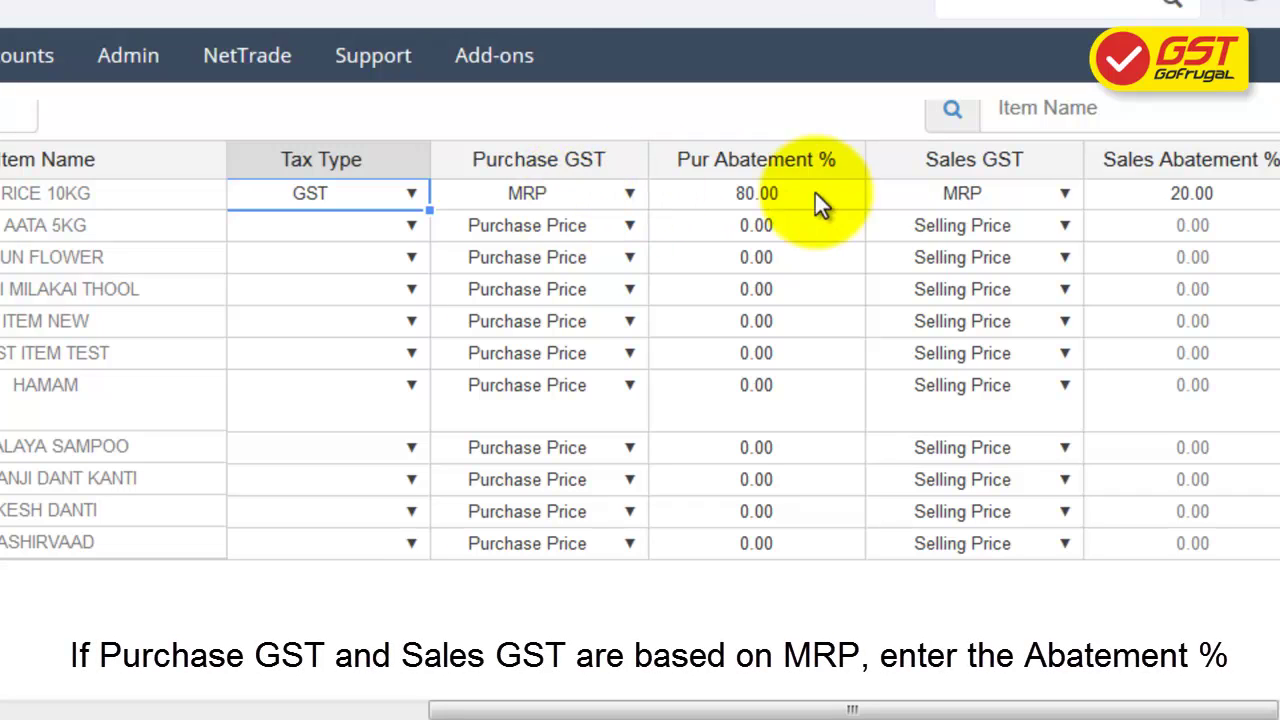
# Change RICE 10KG's purchase abatement from 80 to 60 and sales abatement to 40
pyautogui.click(1015, 197)
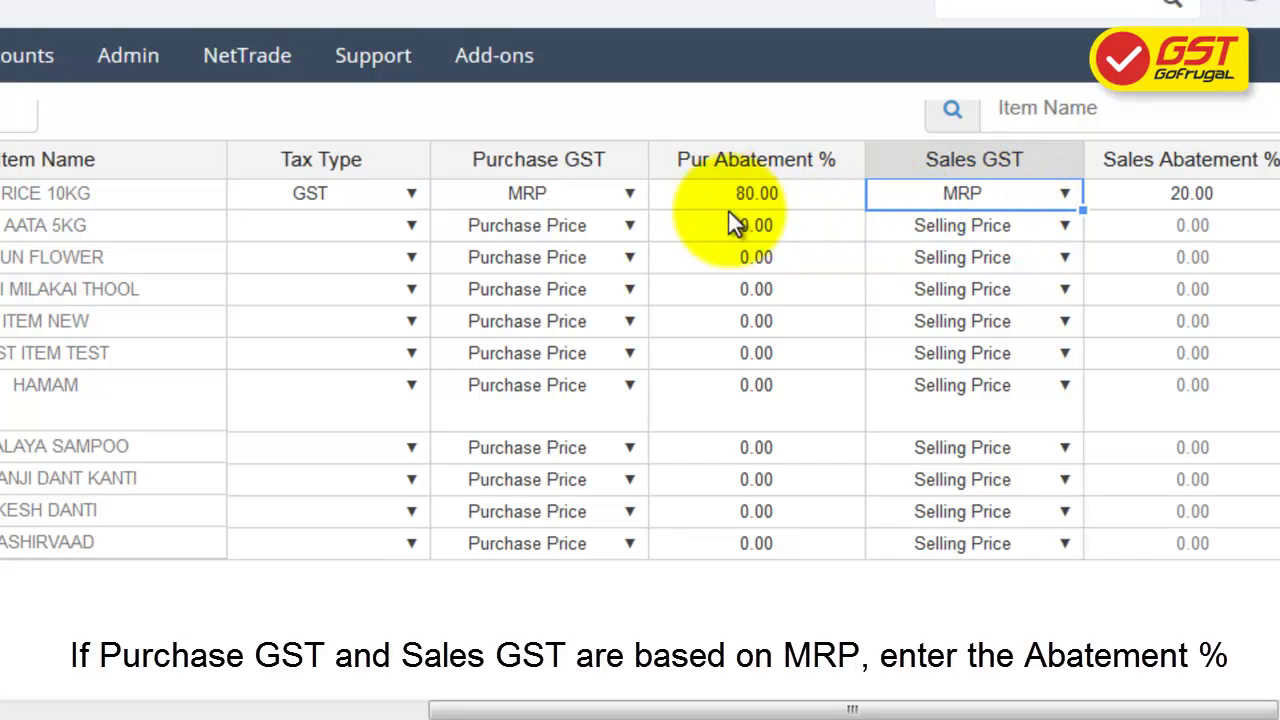
pyautogui.click(772, 200)
pyautogui.press('BackSpace')
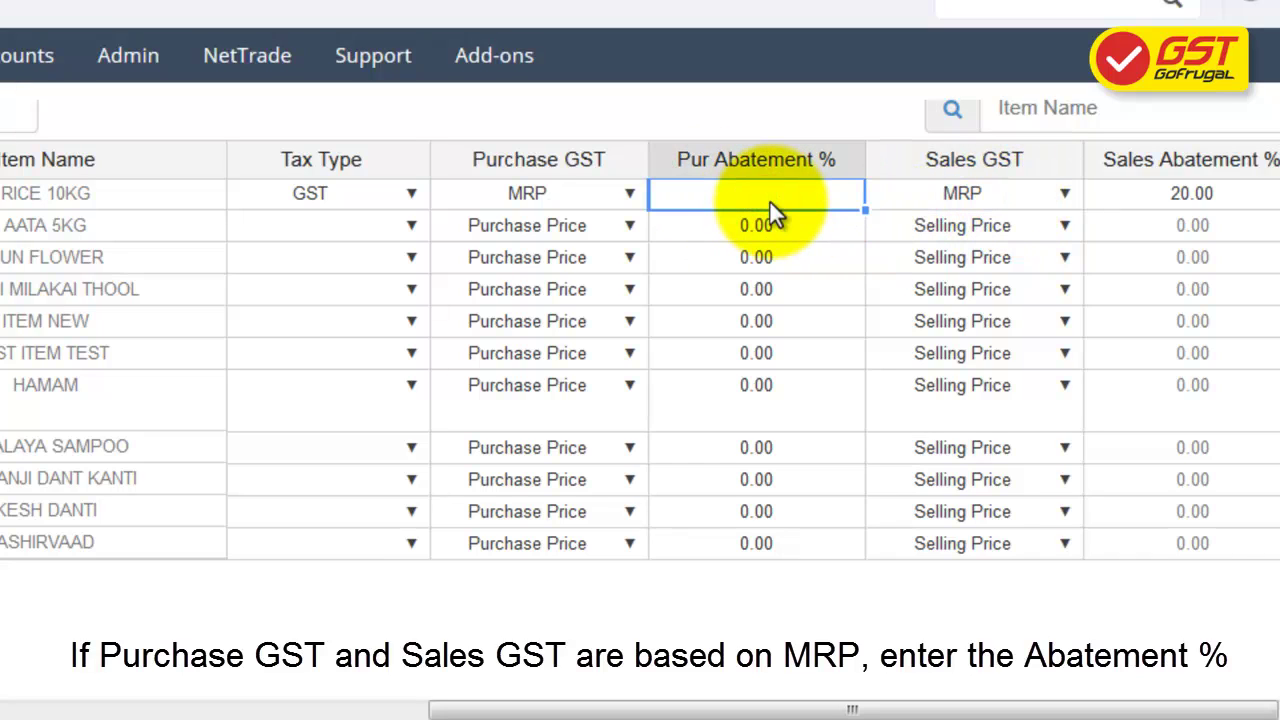
pyautogui.write('60')
pyautogui.press('Return')
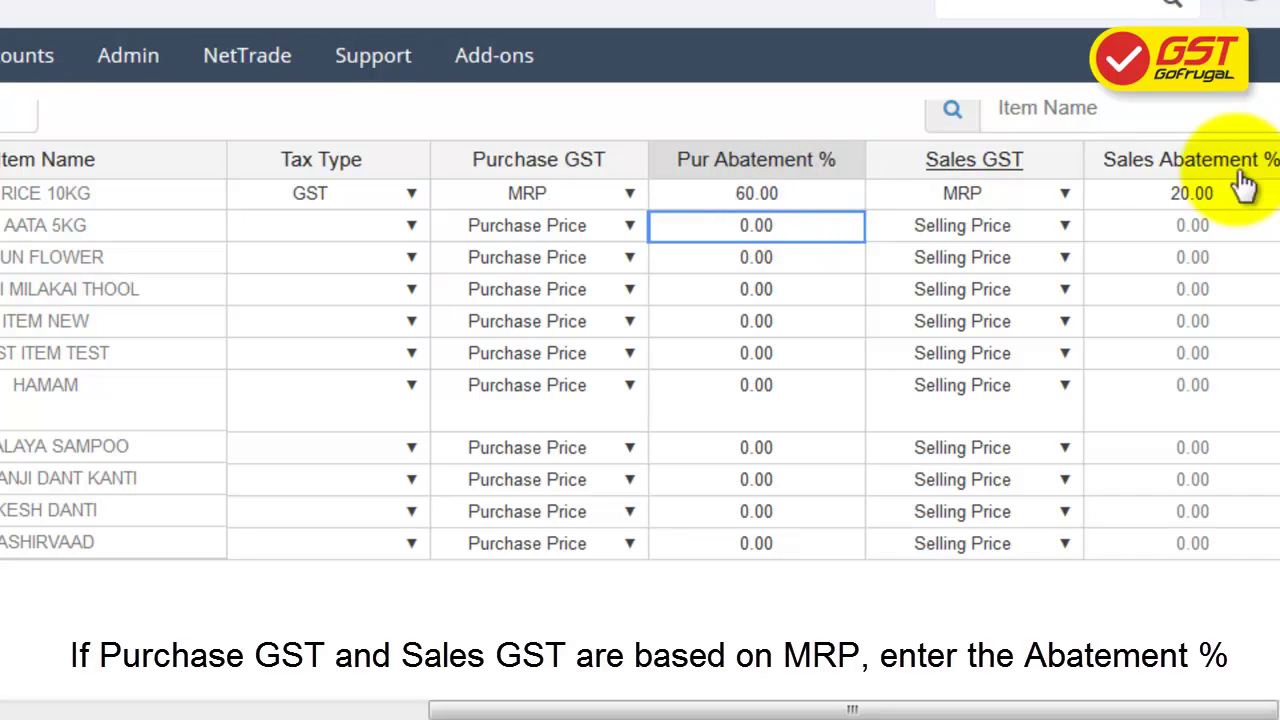
pyautogui.click(1172, 195)
pyautogui.press('BackSpace')
pyautogui.write('40')
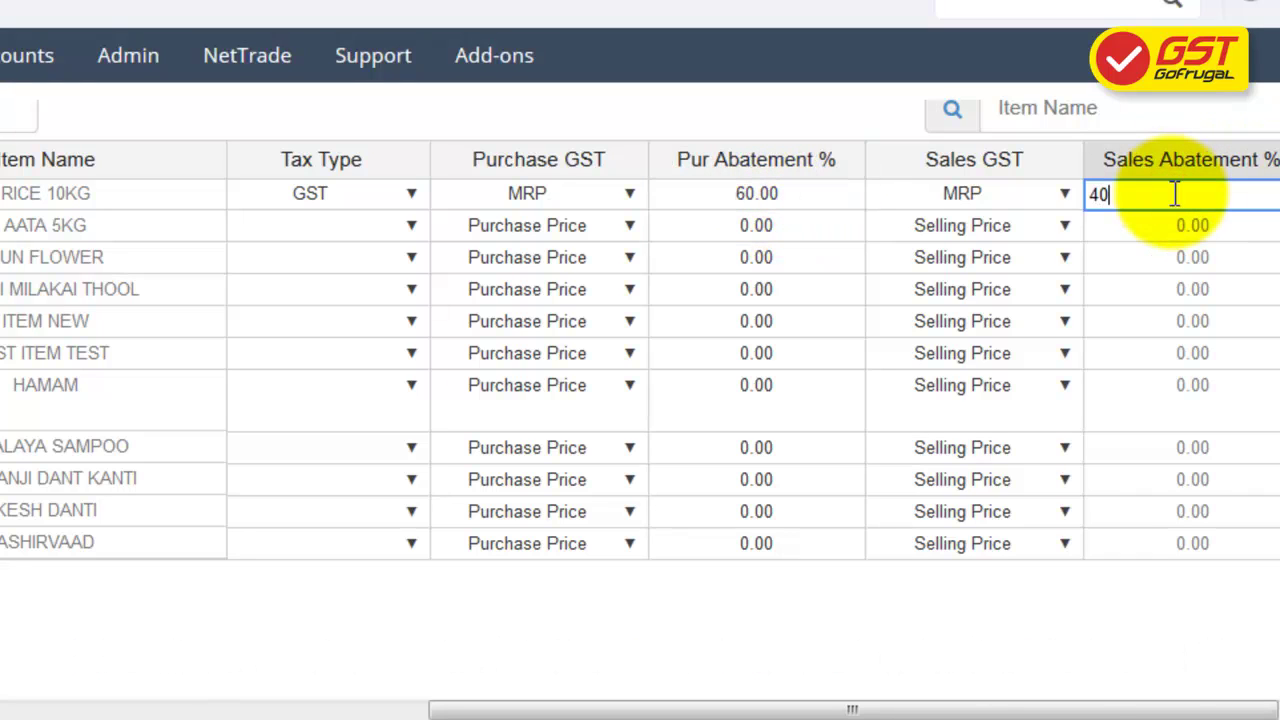
pyautogui.press('Return')
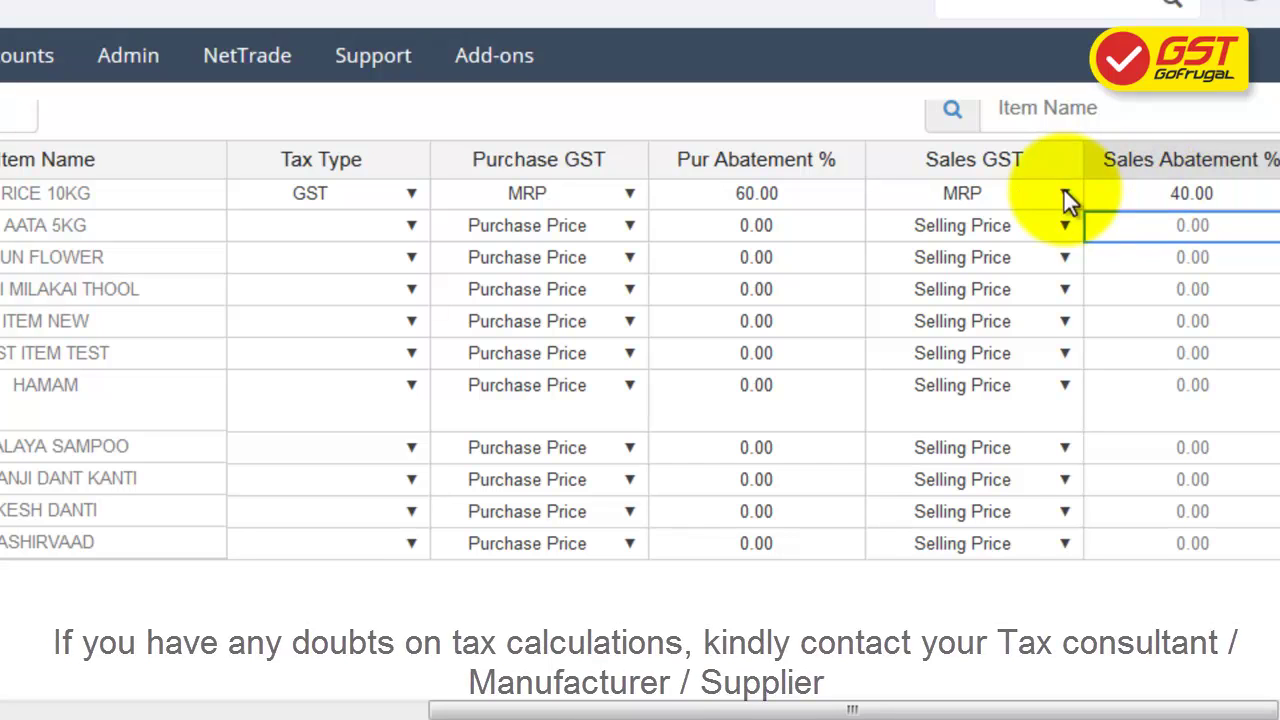
pyautogui.click(538, 222)
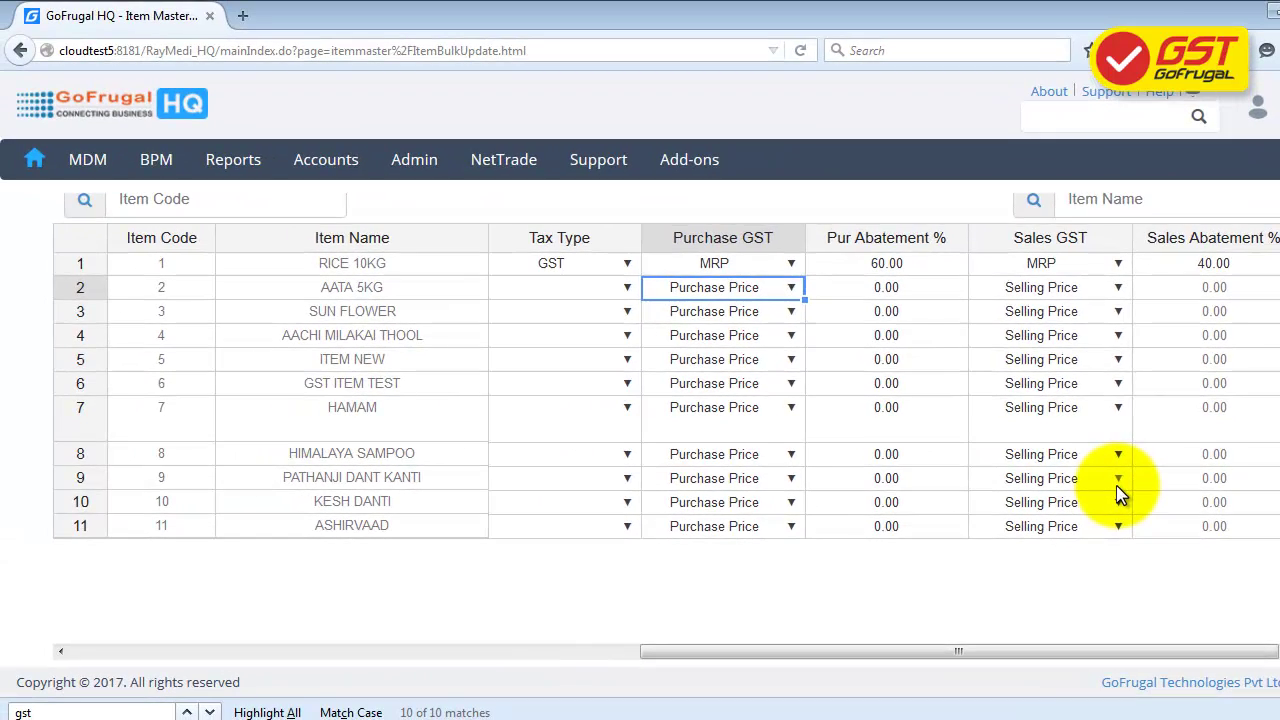
# Save the item changes, choose Send to Outlet, and acknowledge 'Items Sent Successfully'
pyautogui.scroll(-2, 1103, 486)
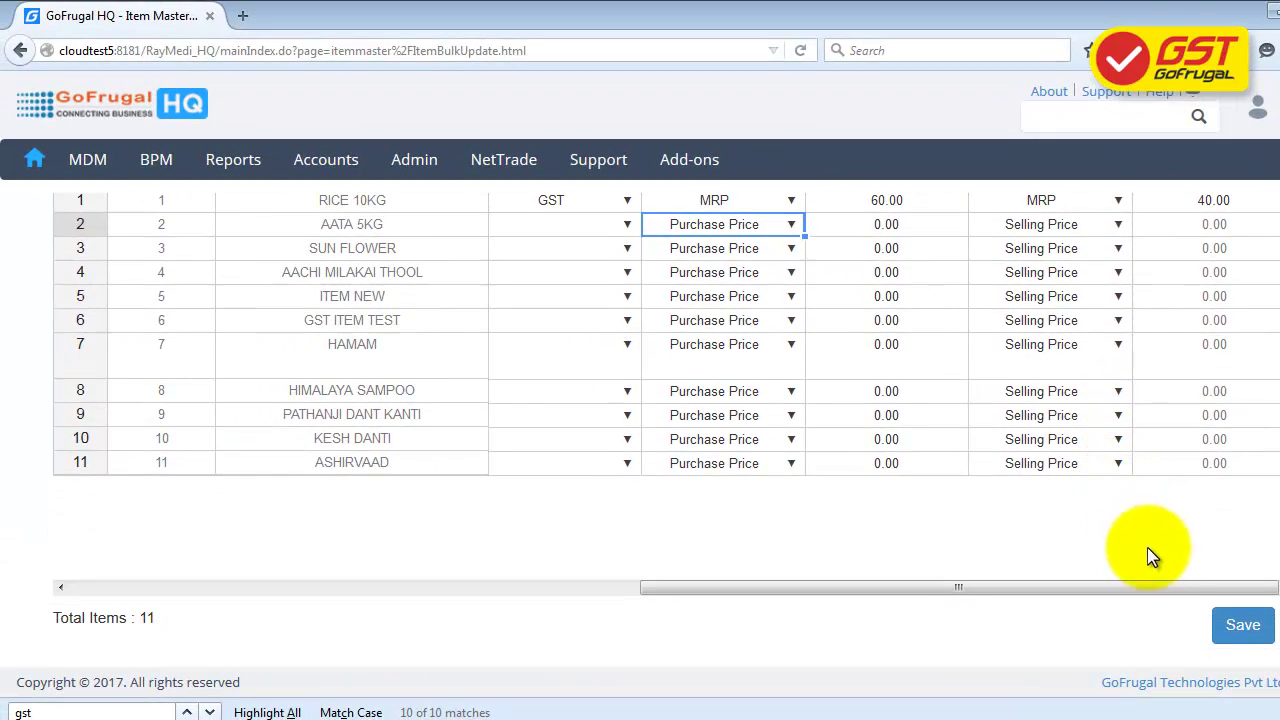
pyautogui.click(1236, 625)
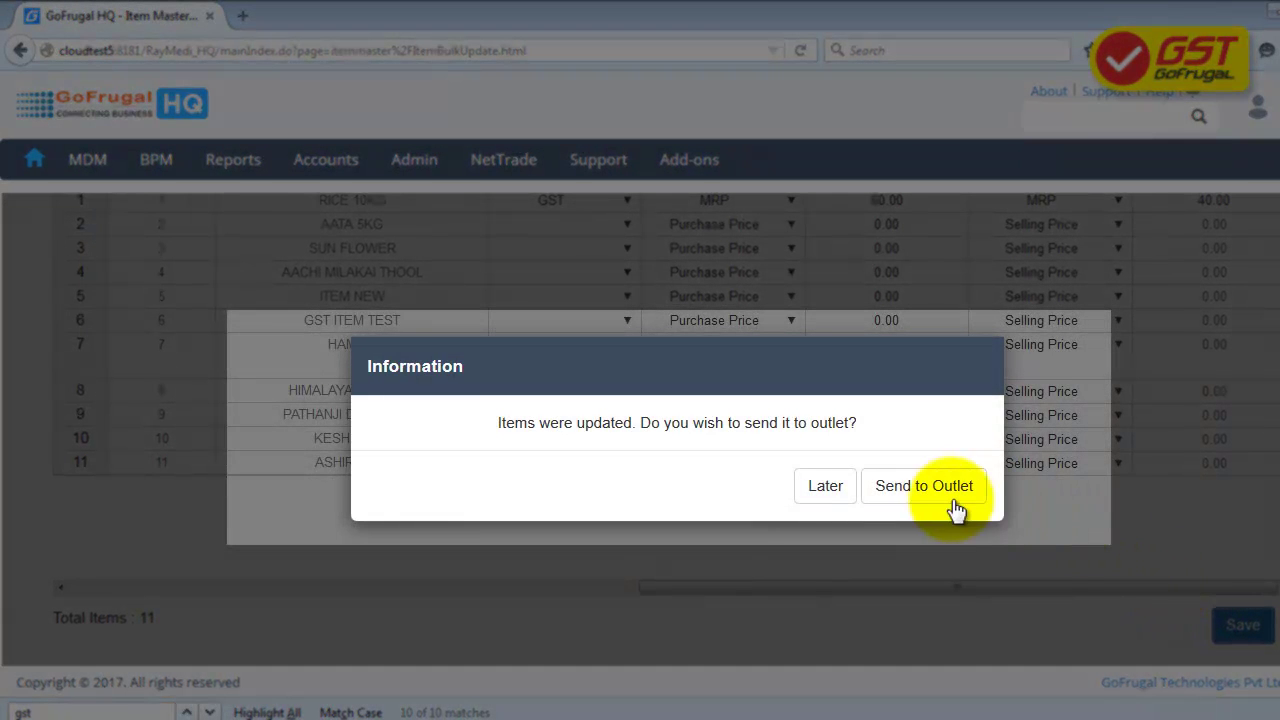
pyautogui.click(922, 498)
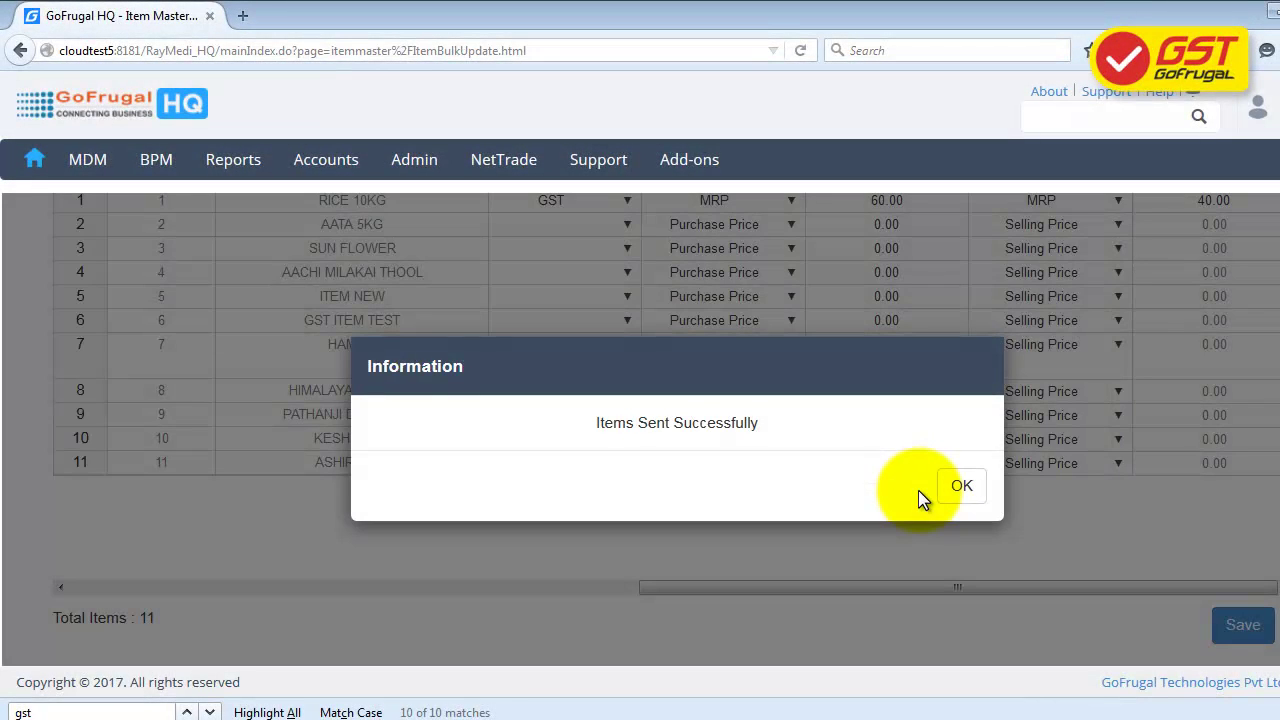
pyautogui.moveTo(582, 422); pyautogui.dragTo(831, 434)
pyautogui.click(975, 488)
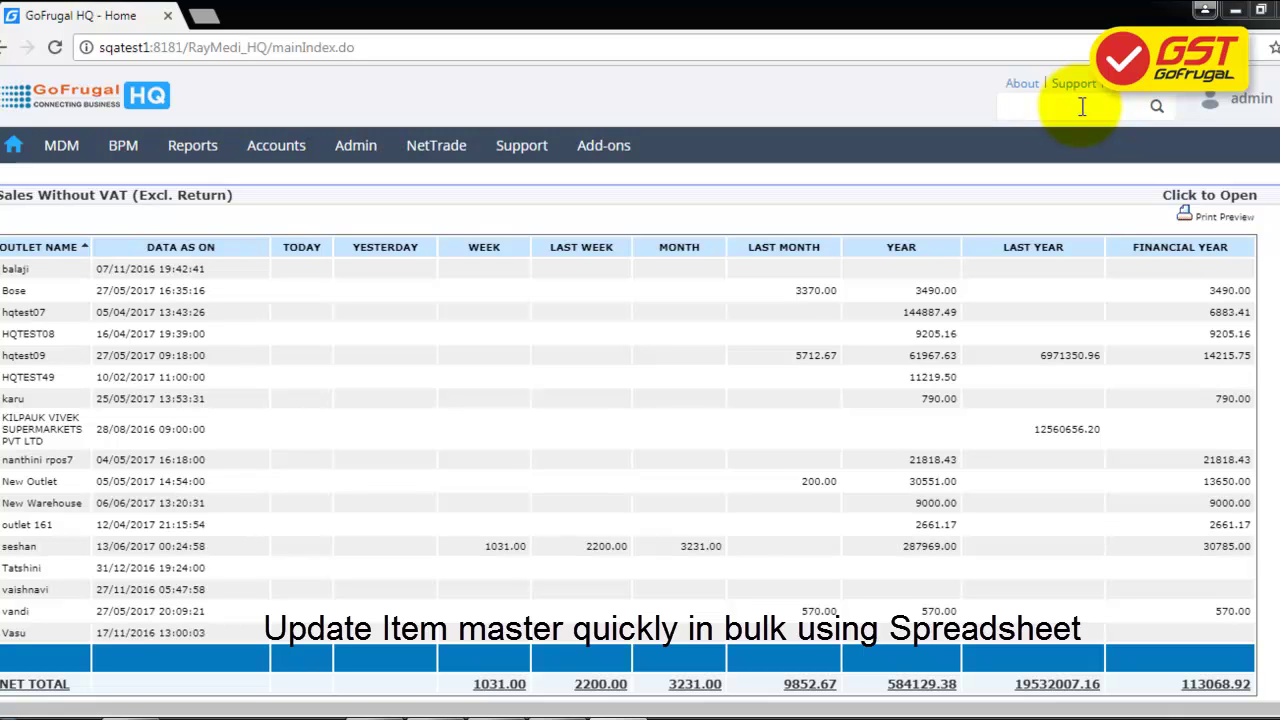
# Reopen Item Master Bulk Update by searching 'item master bulk up' and apply it to All outlets
pyautogui.click(1082, 107)
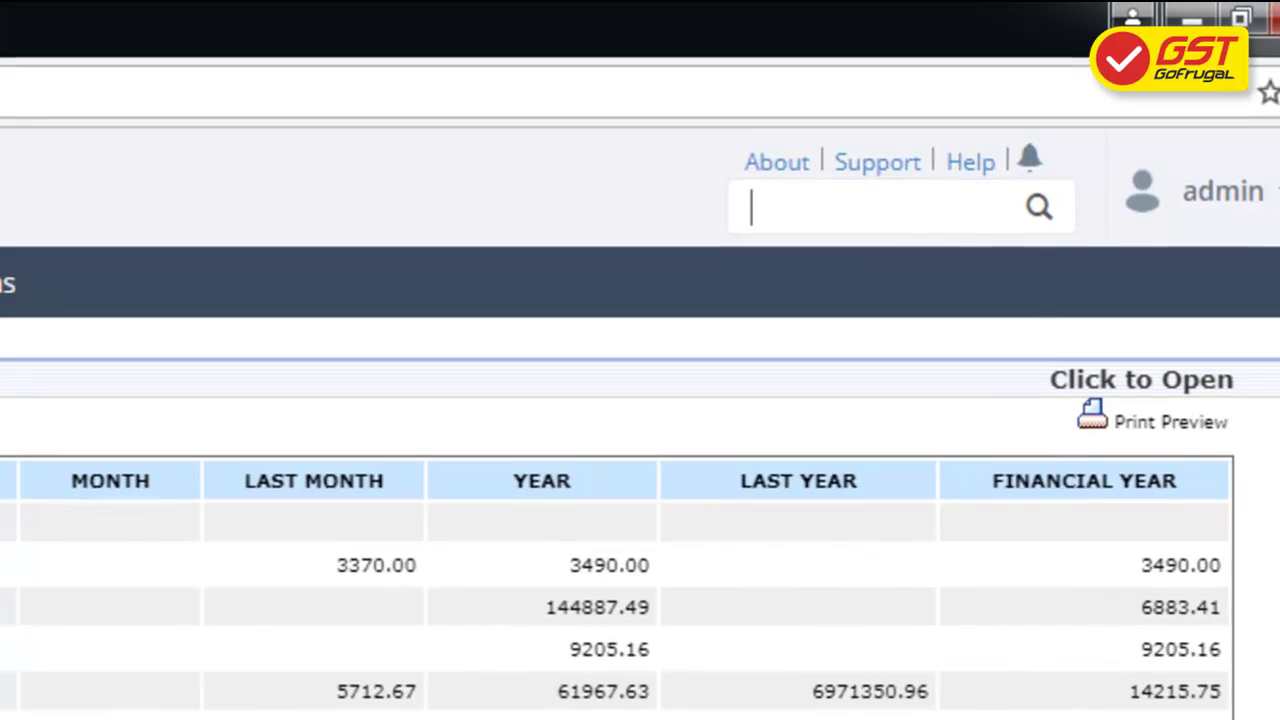
pyautogui.write('item')
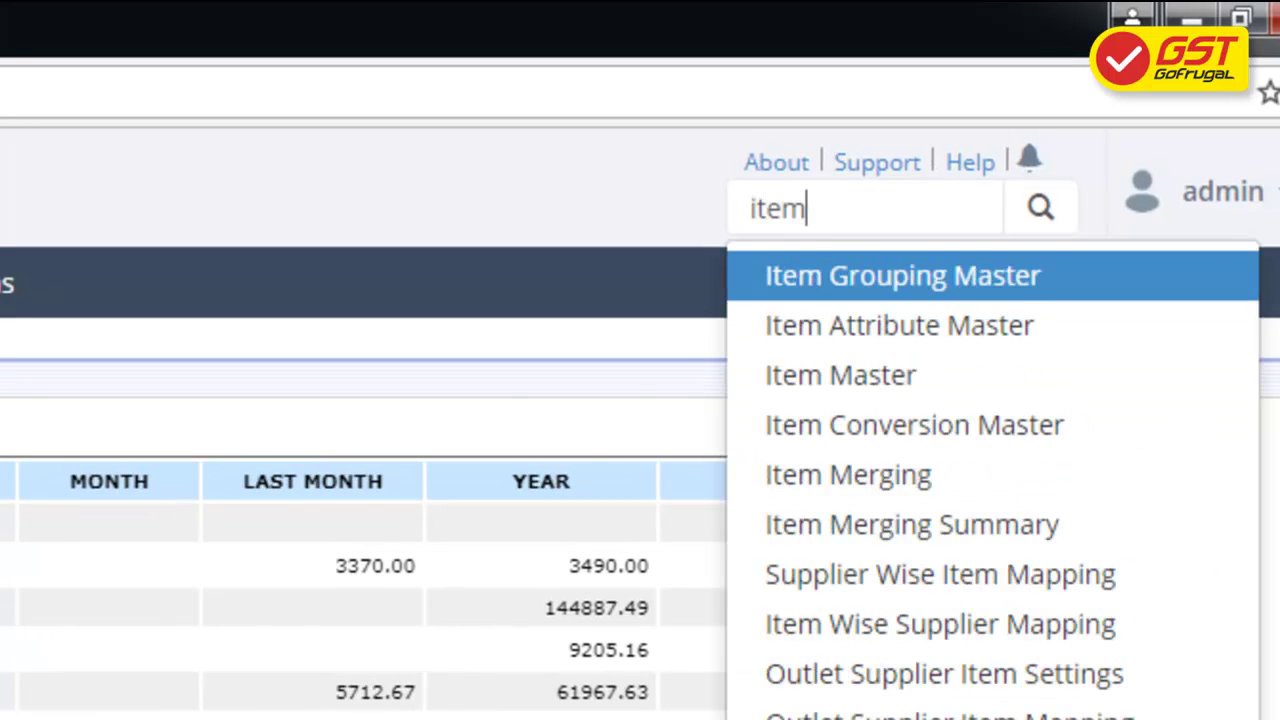
pyautogui.write(' master bulk up')
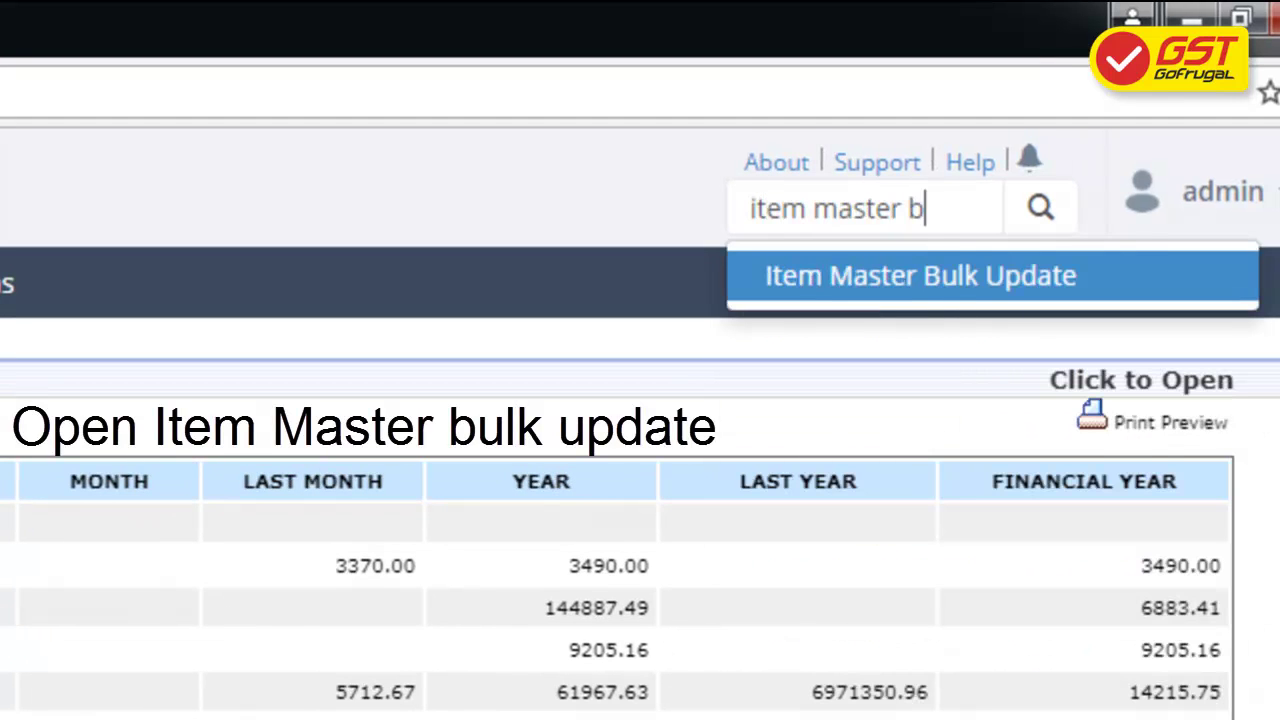
pyautogui.press('Return')
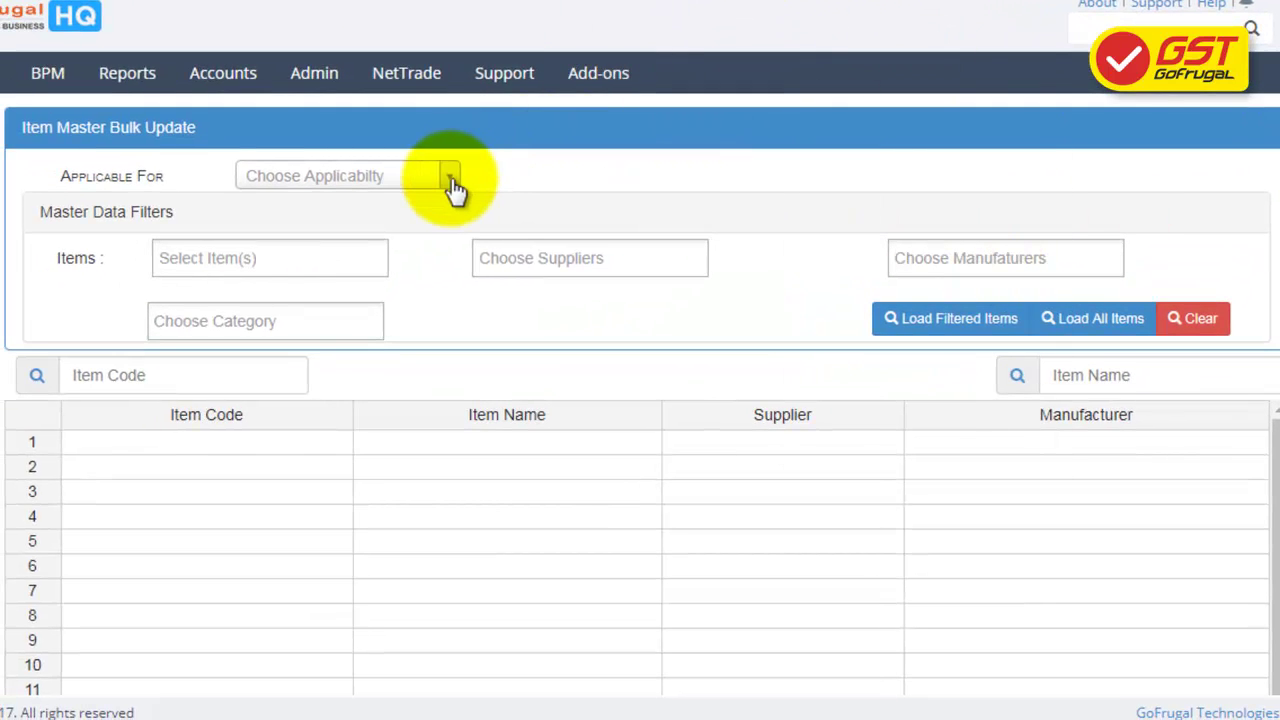
pyautogui.click(449, 176)
pyautogui.click(412, 253)
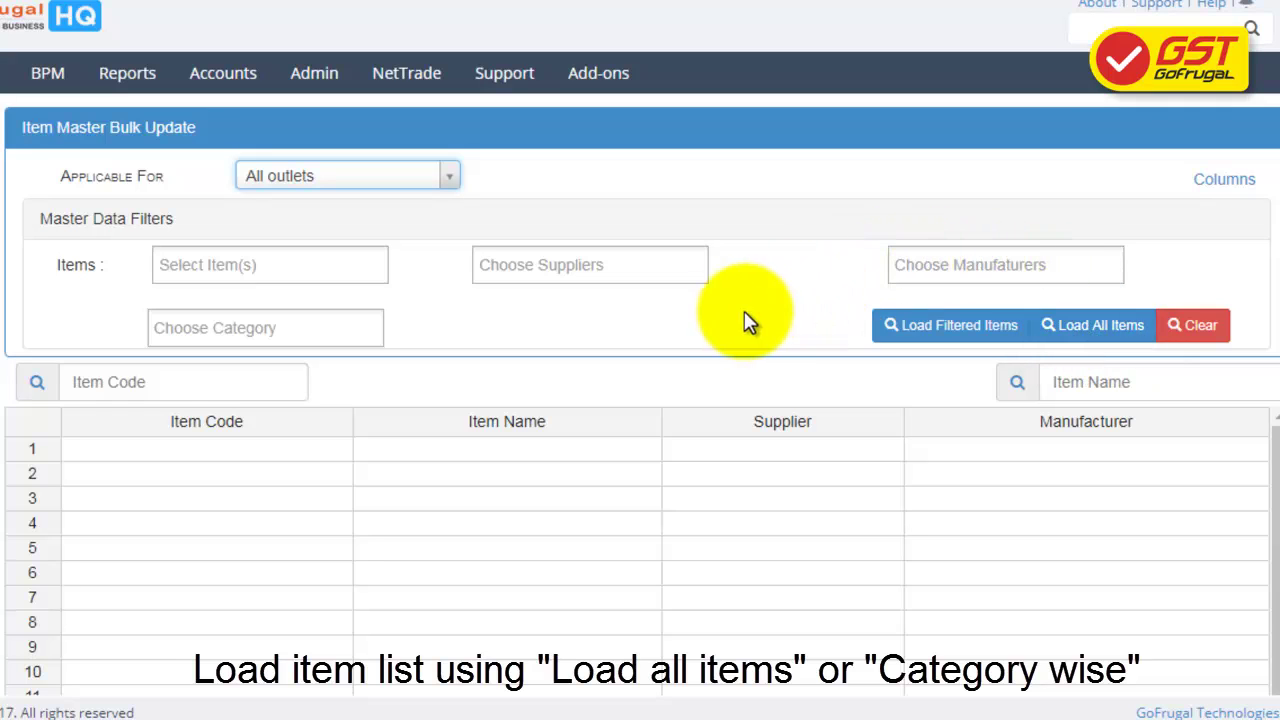
# Filter by the BAKERY & FOOD SERVICES category and load its filtered items
pyautogui.click(336, 322)
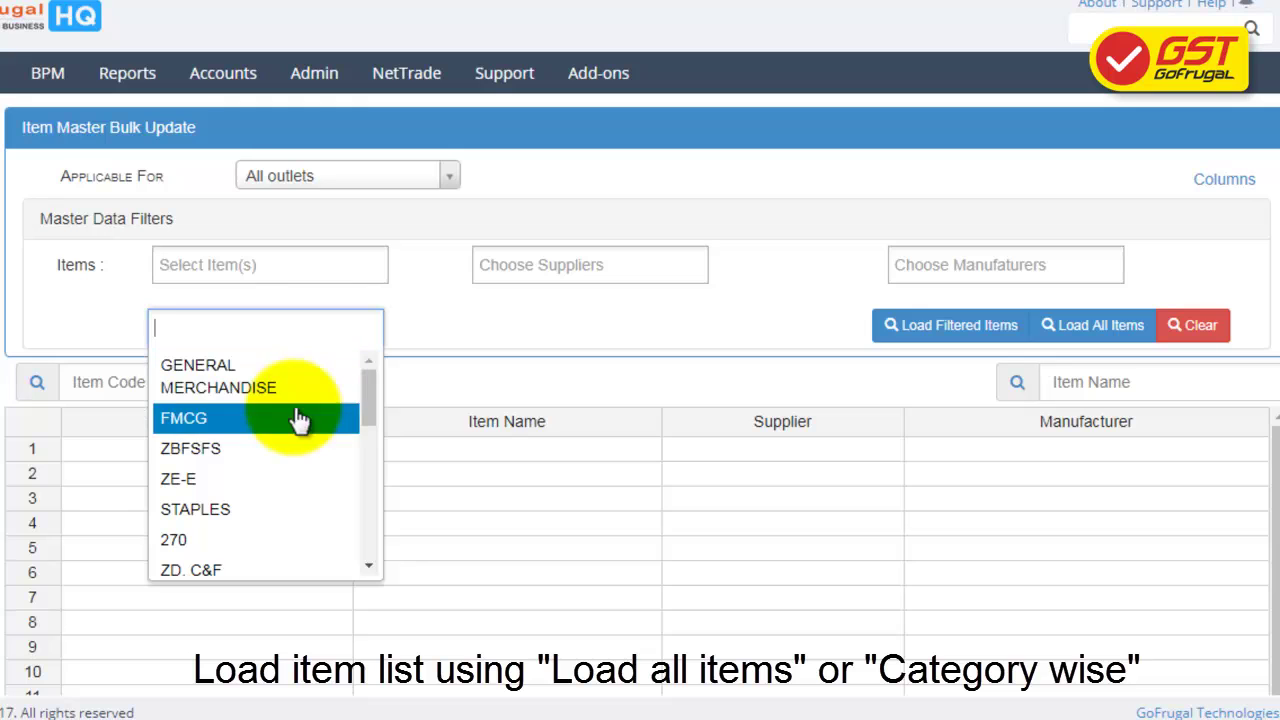
pyautogui.scroll(-1, 287, 457)
pyautogui.scroll(-3, 287, 457)
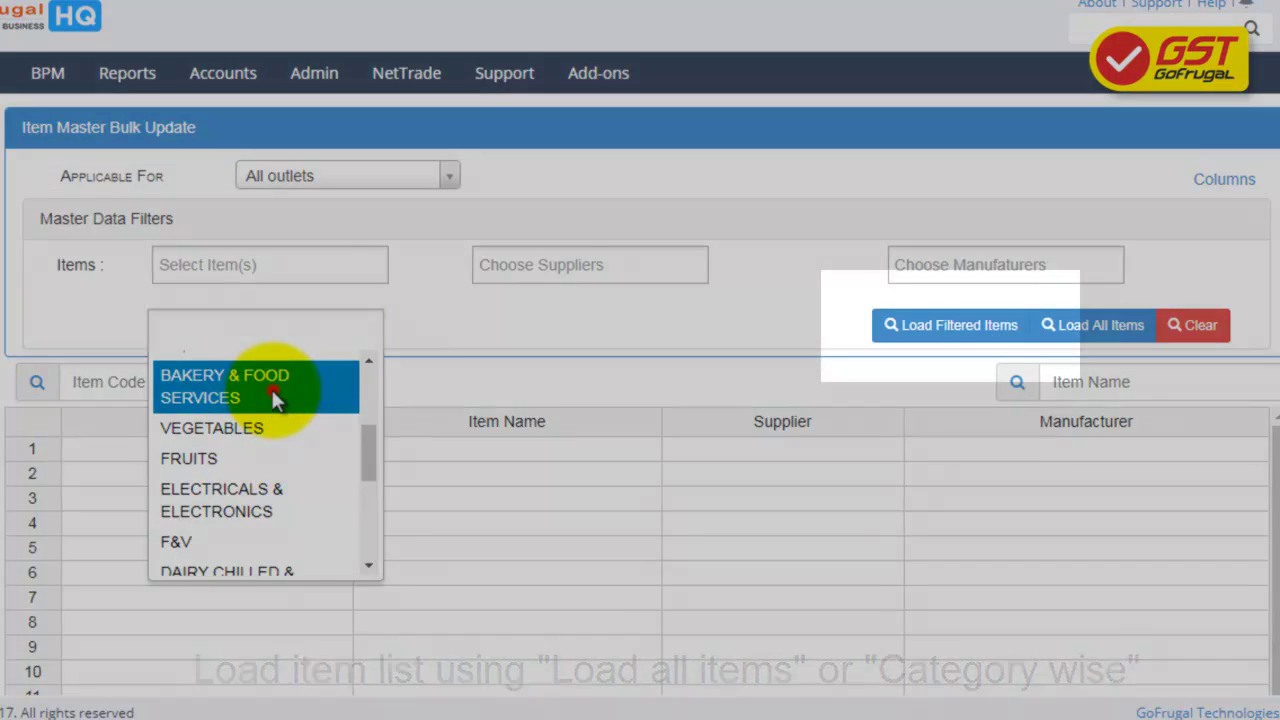
pyautogui.click(272, 389)
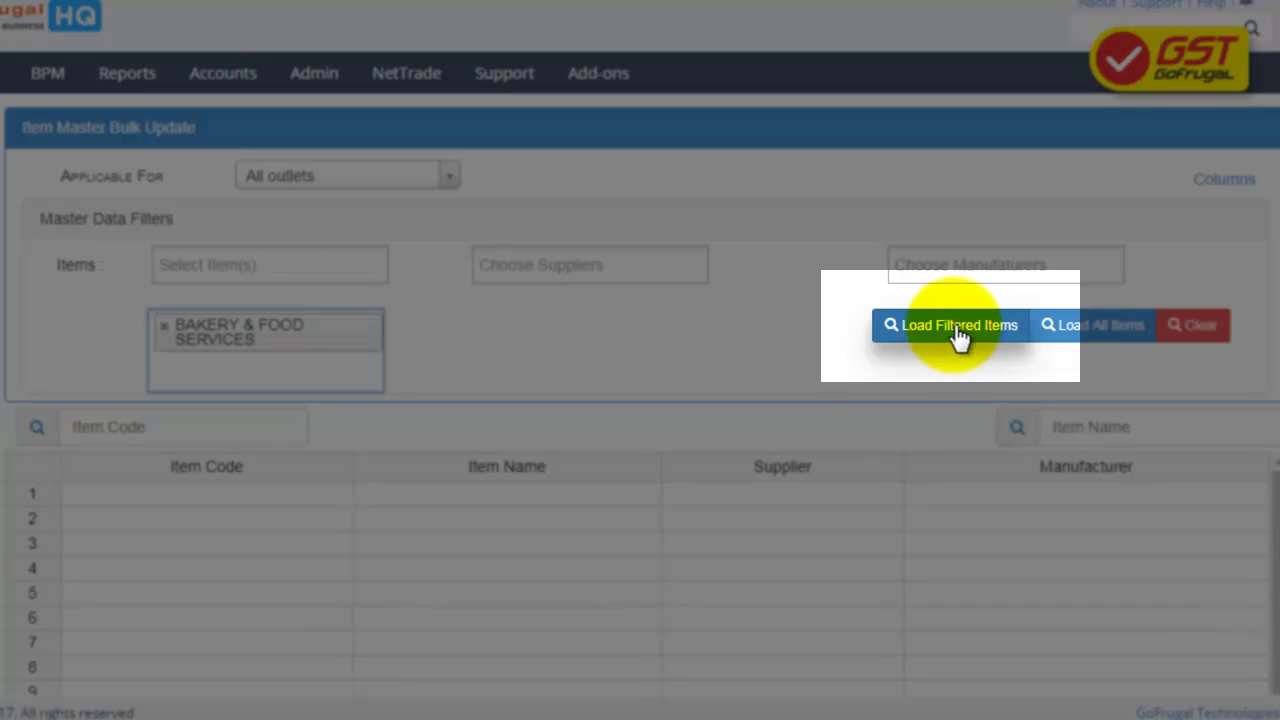
pyautogui.click(958, 334)
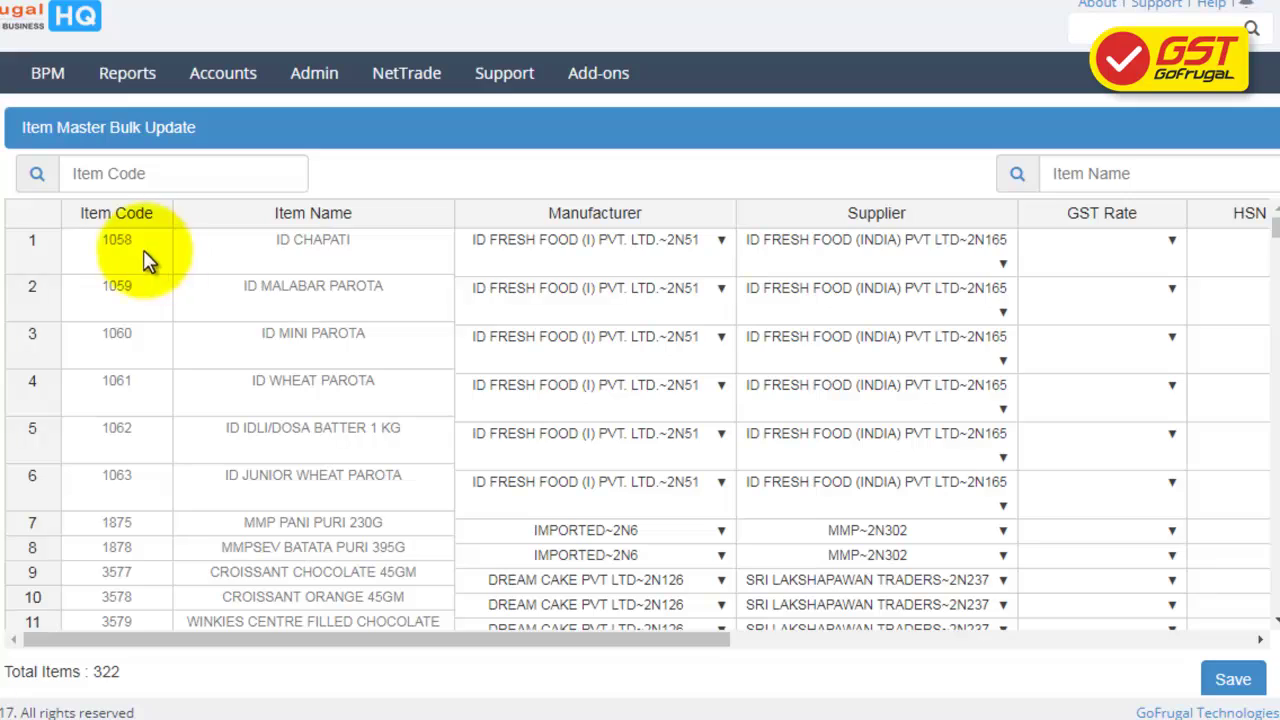
# Select the Item Code and Item Name columns down to row 285 and bring up the blank spreadsheet
pyautogui.moveTo(116, 250); pyautogui.dragTo(380, 425)
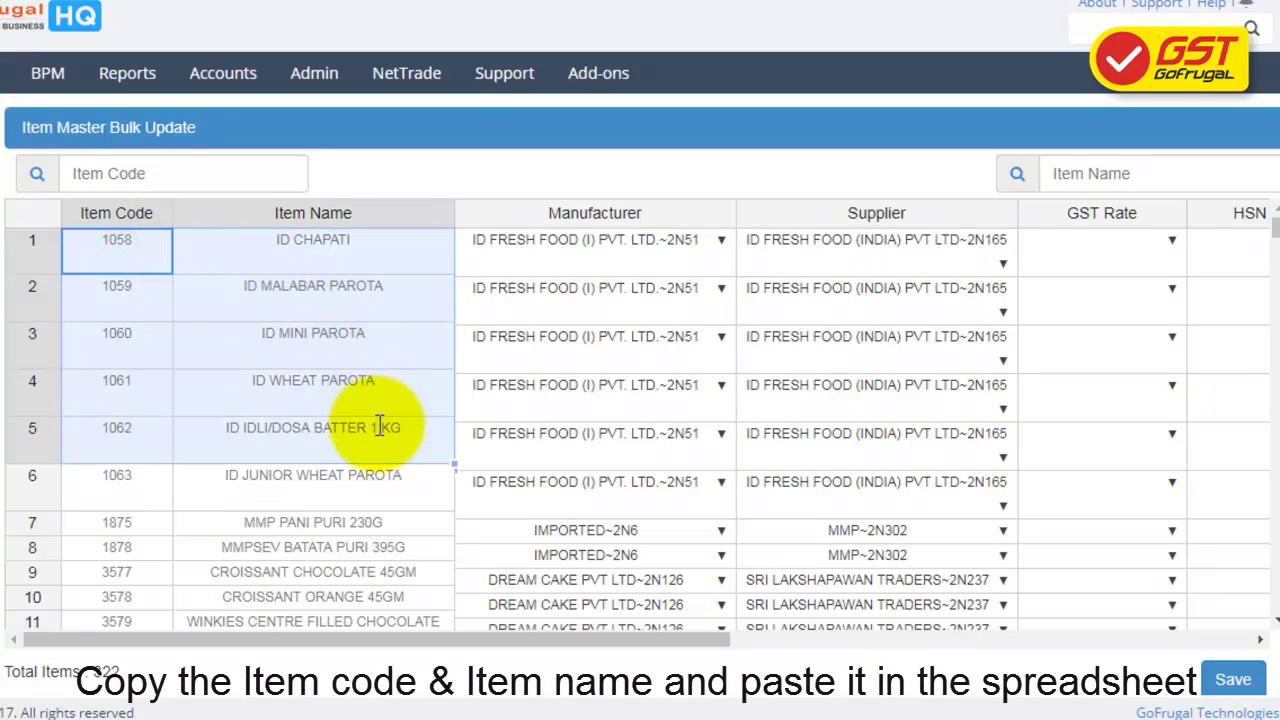
pyautogui.scroll(-20, 380, 425)
pyautogui.scroll(-20, 380, 425)
pyautogui.scroll(-14, 380, 425)
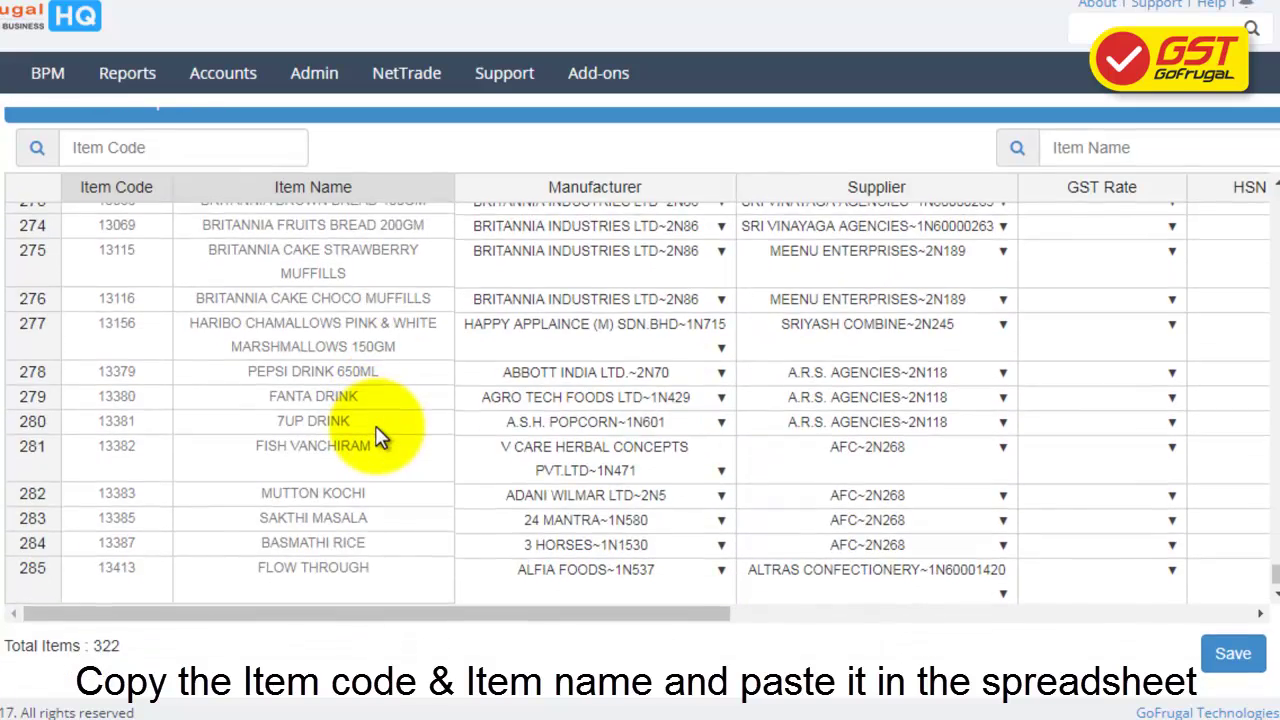
pyautogui.moveTo(380, 437); pyautogui.dragTo(402, 583)
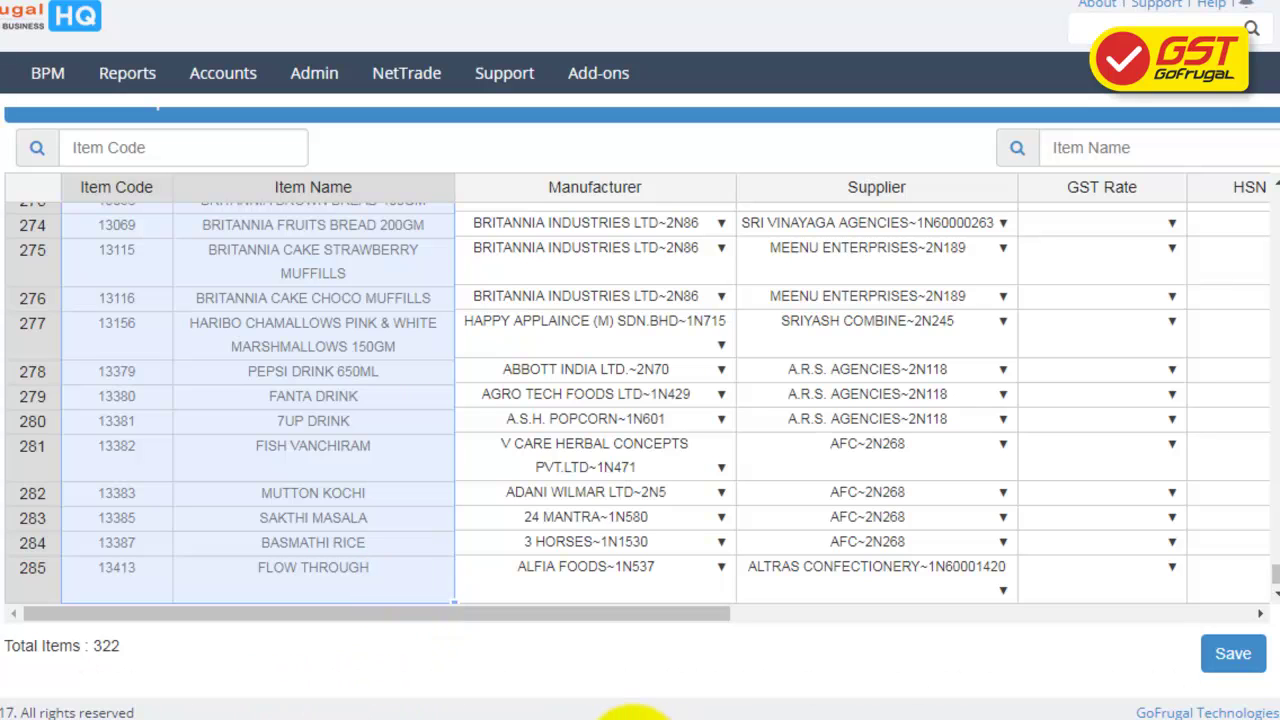
pyautogui.click(425, 716)
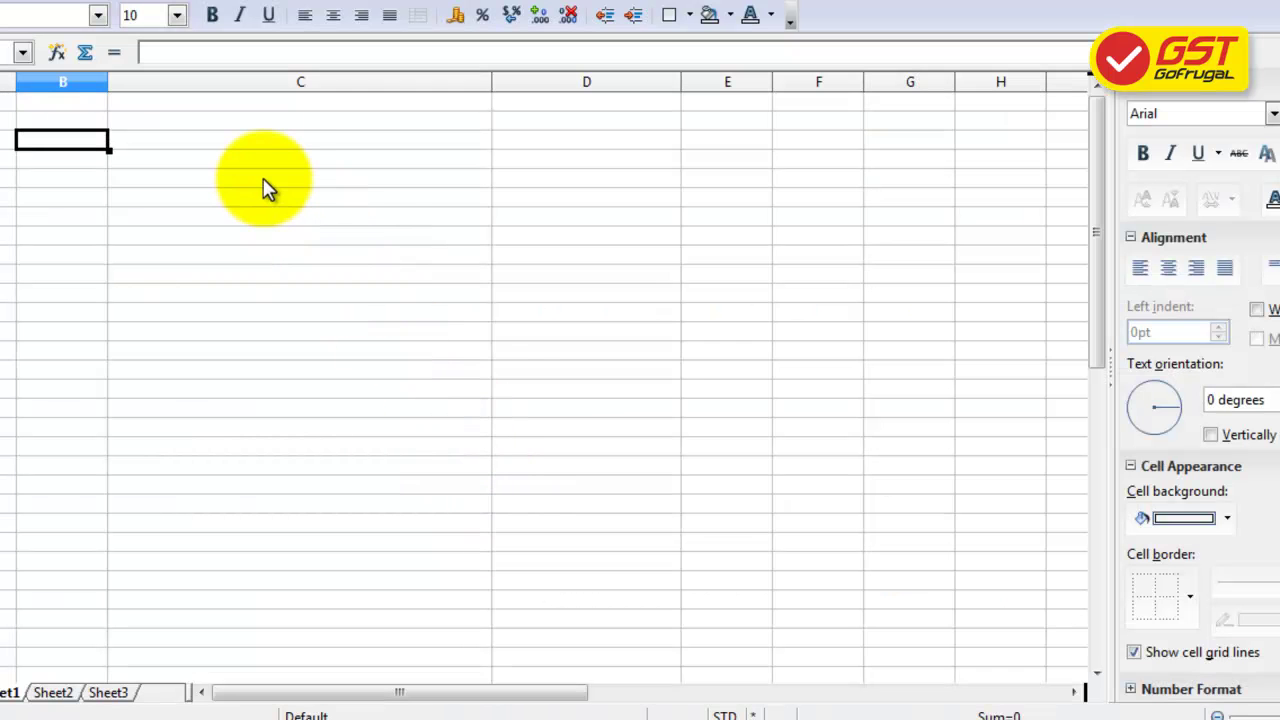
# Paste the item codes and names into Calc through Text Import, then return to the GoFrugal grid
pyautogui.hotkey('ctrl', 'v')
pyautogui.click(925, 33)
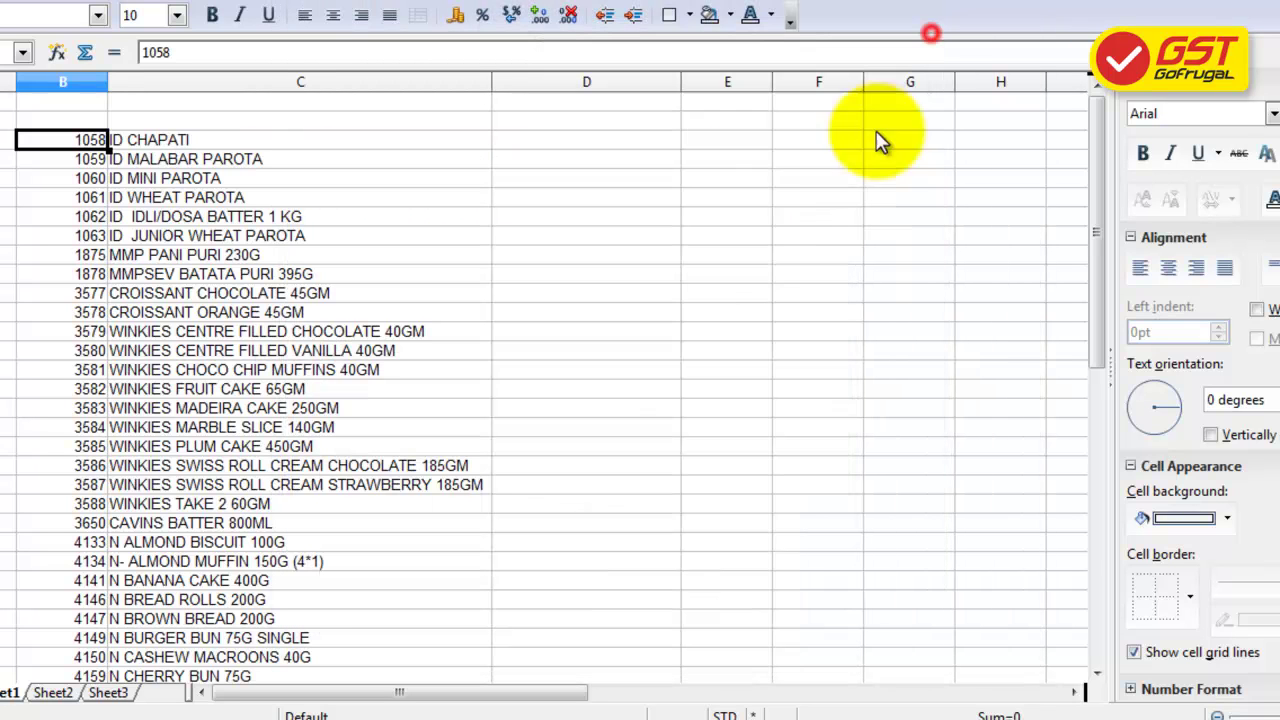
pyautogui.click(531, 143)
pyautogui.moveTo(200, 712)
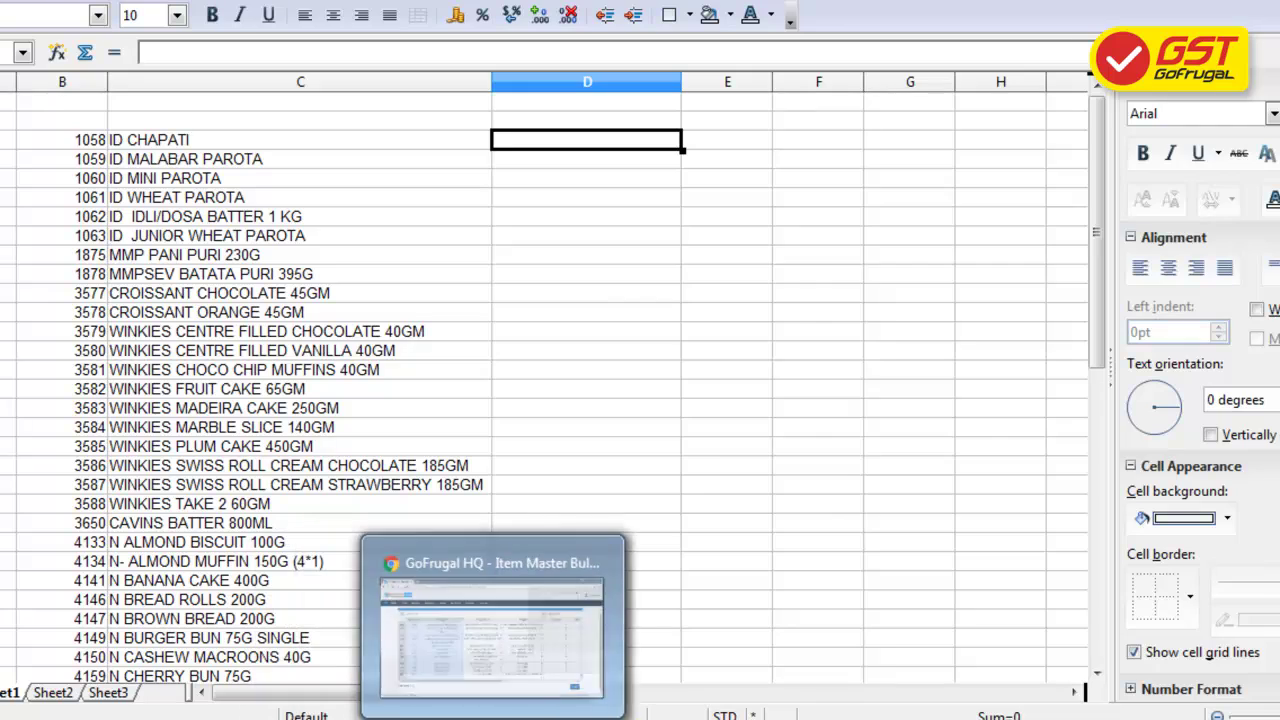
pyautogui.click(585, 645)
pyautogui.moveTo(702, 615); pyautogui.dragTo(807, 615)
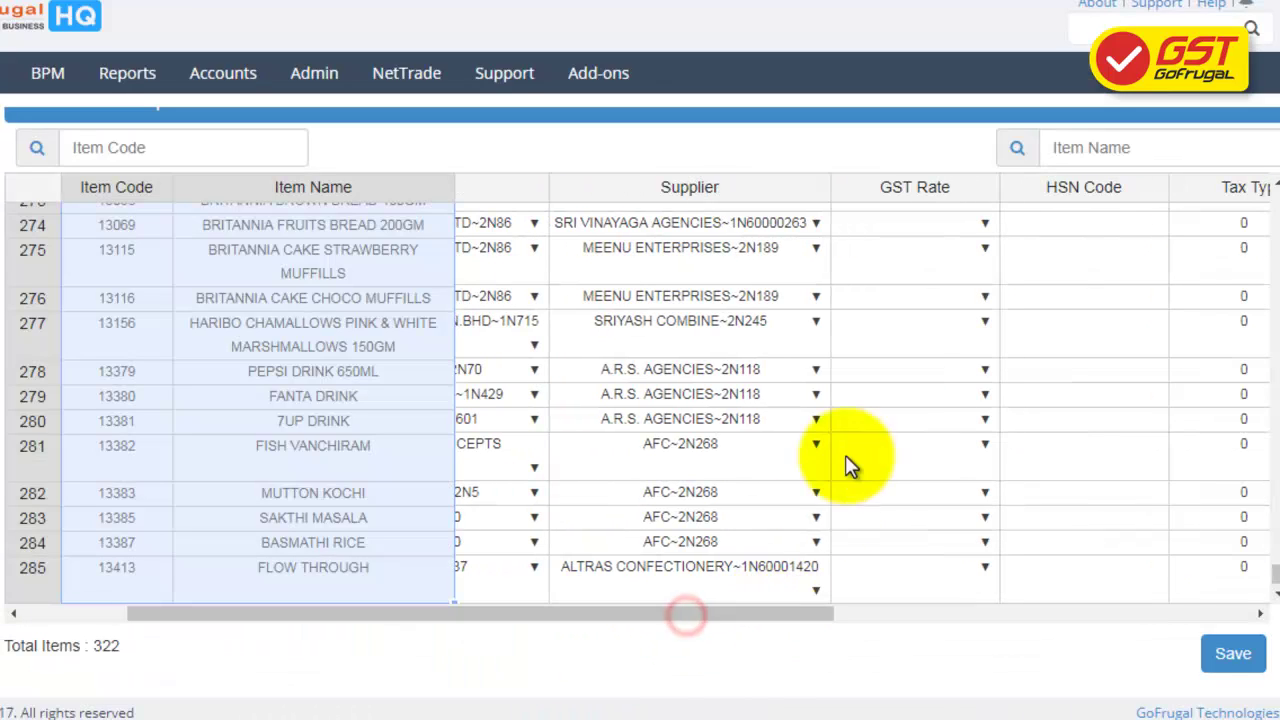
# Set row 274 (BRITANNIA FRUITS BREAD 200GM) to GST 12% and copy that rate for the spreadsheet
pyautogui.click(950, 228)
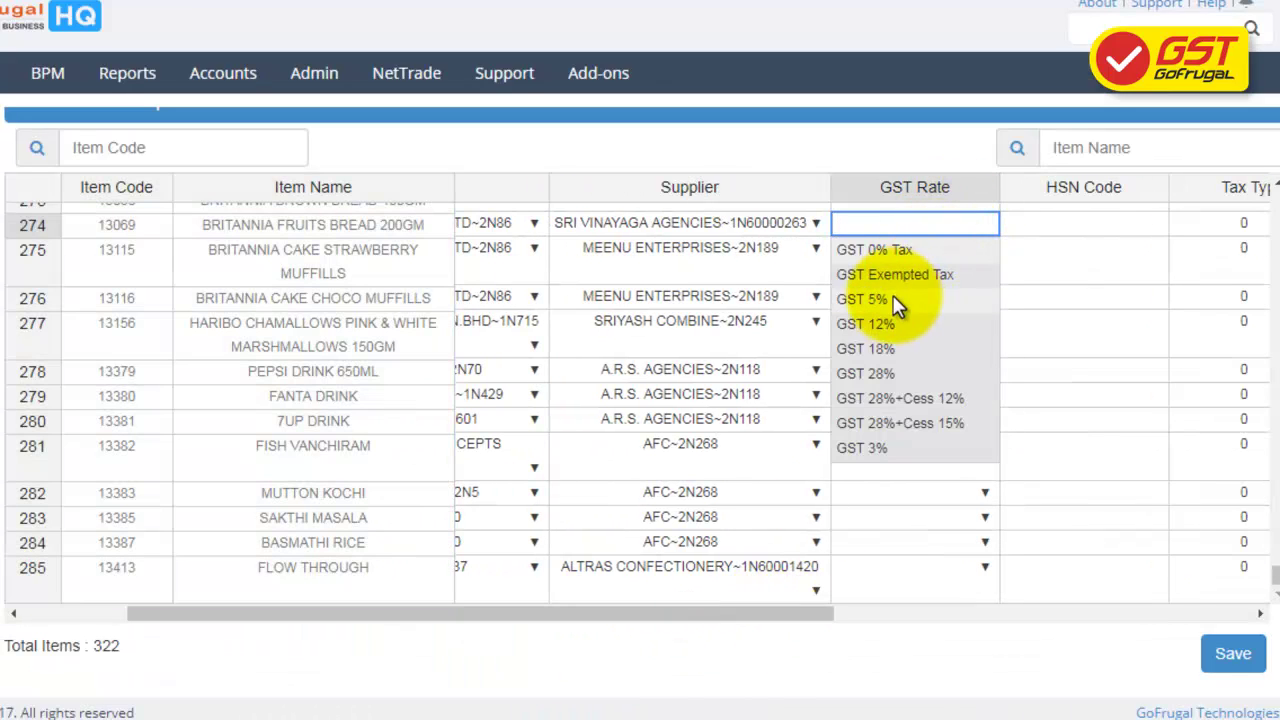
pyautogui.click(878, 324)
pyautogui.click(938, 231)
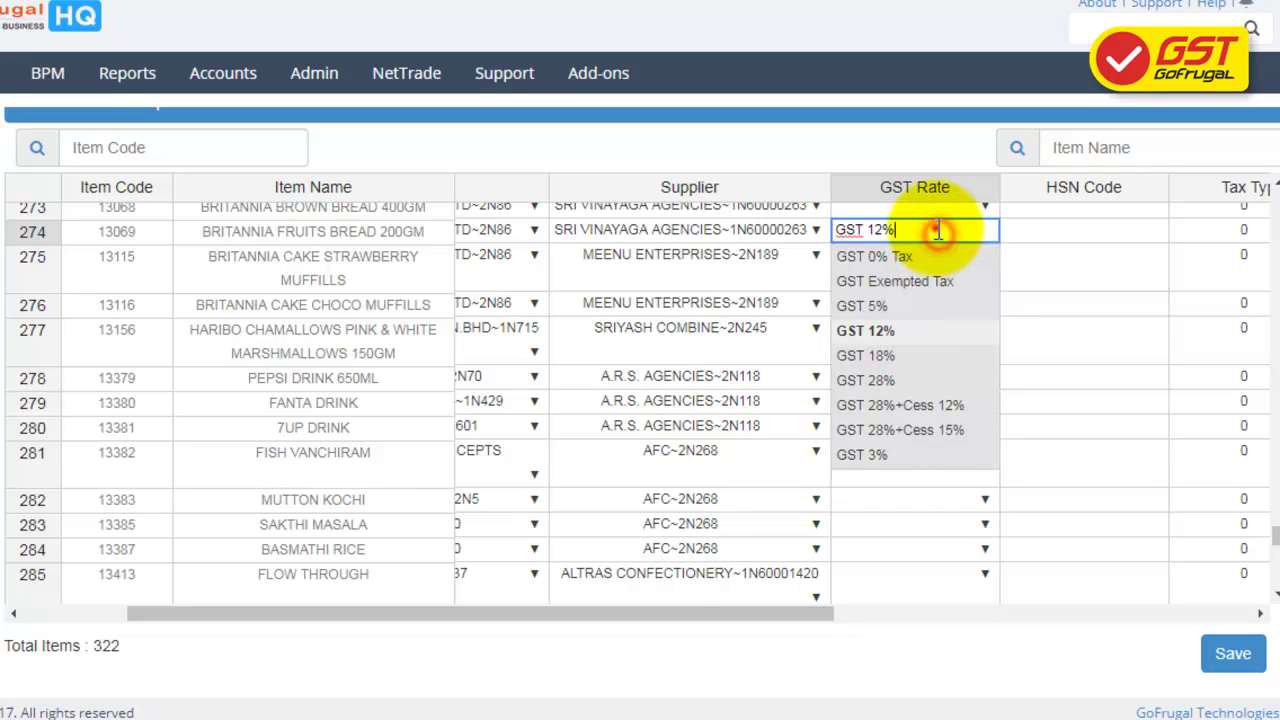
pyautogui.tripleClick(938, 231)
pyautogui.hotkey('ctrl', 'c')
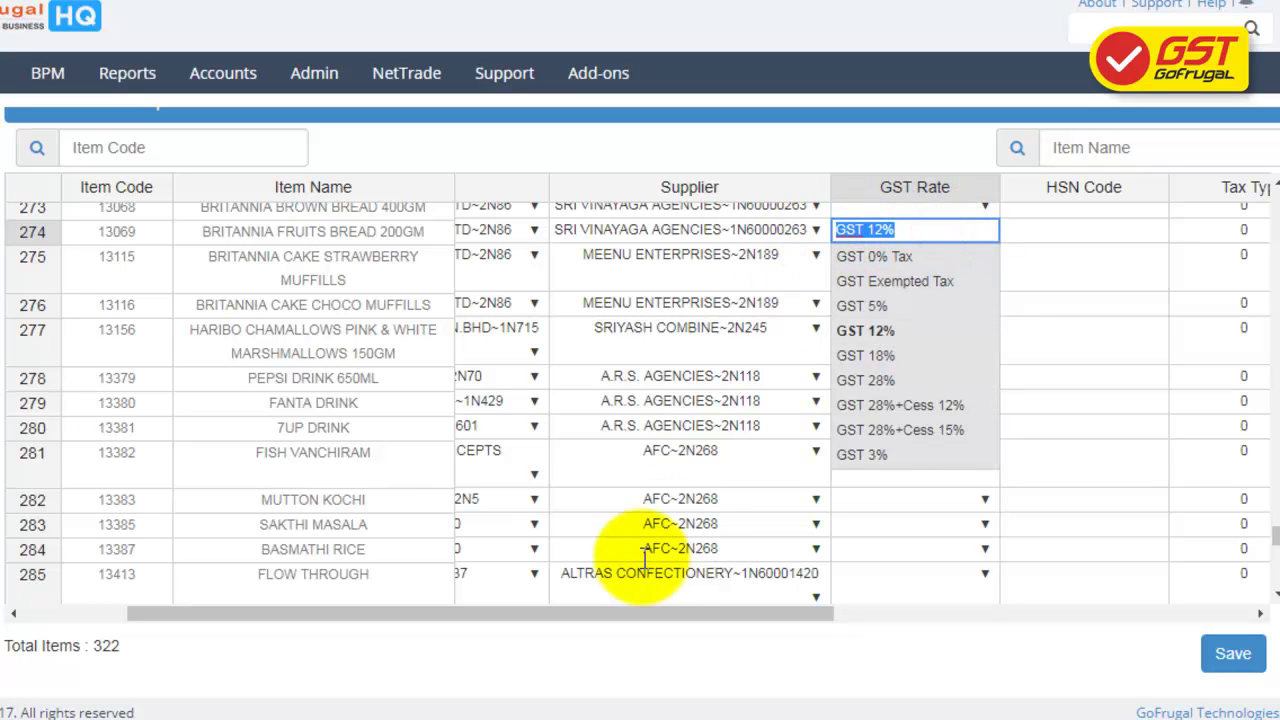
pyautogui.click(412, 712)
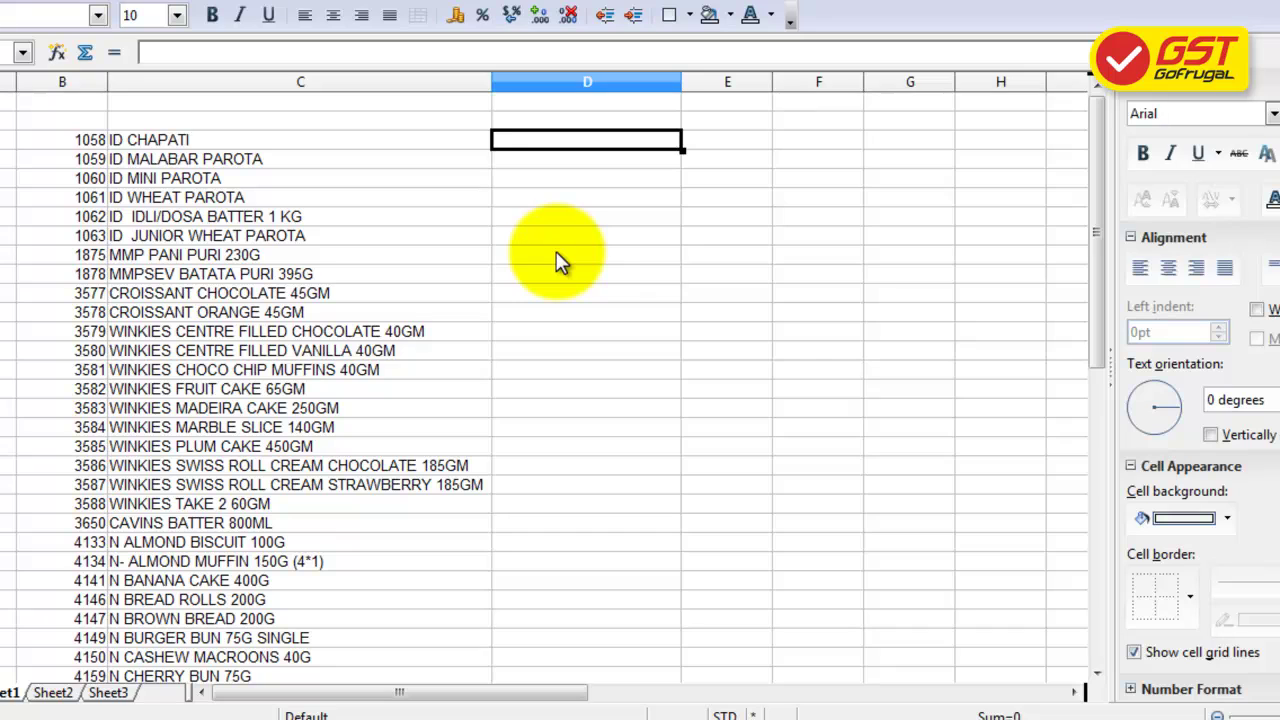
# Paste GST 12% beside item 1058 in column D and fill it down beside every bakery item
pyautogui.hotkey('ctrl', 'v')
pyautogui.click(678, 216)
pyautogui.click(600, 138)
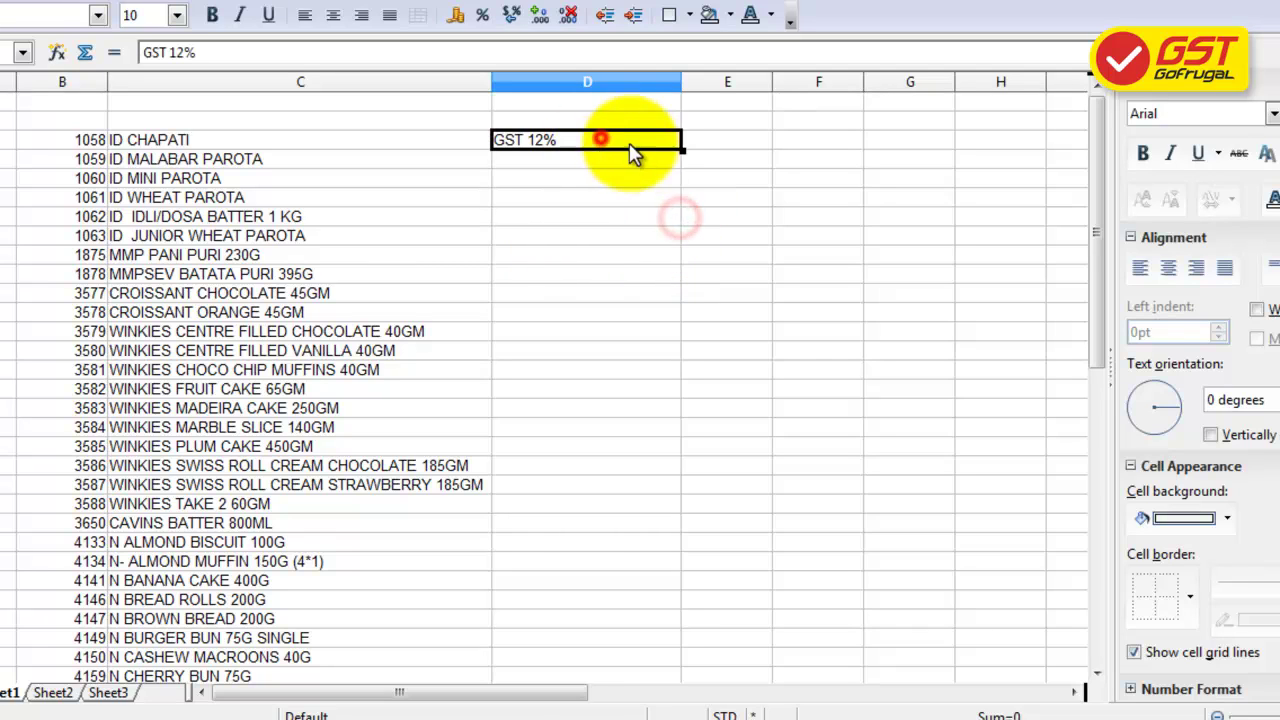
pyautogui.doubleClick(681, 150)
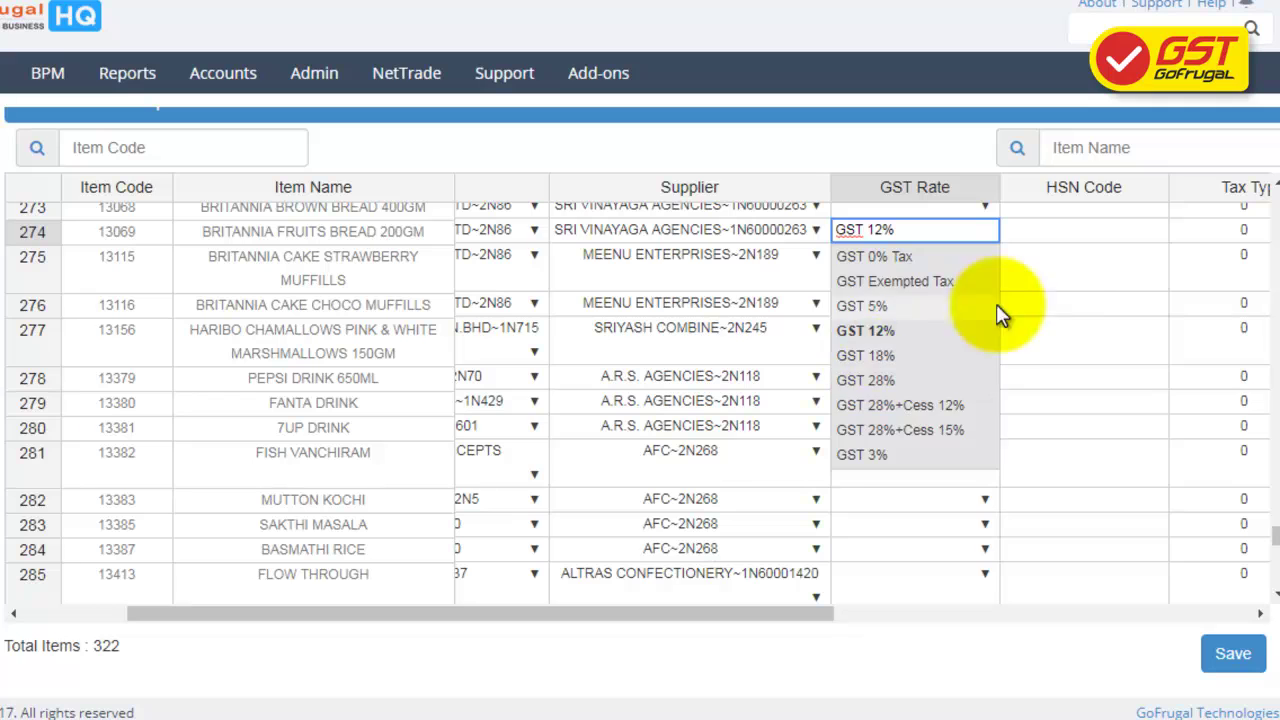
# Choose GST 12% for row 274, then paste it into every item's GST Rate cell
pyautogui.click(886, 323)
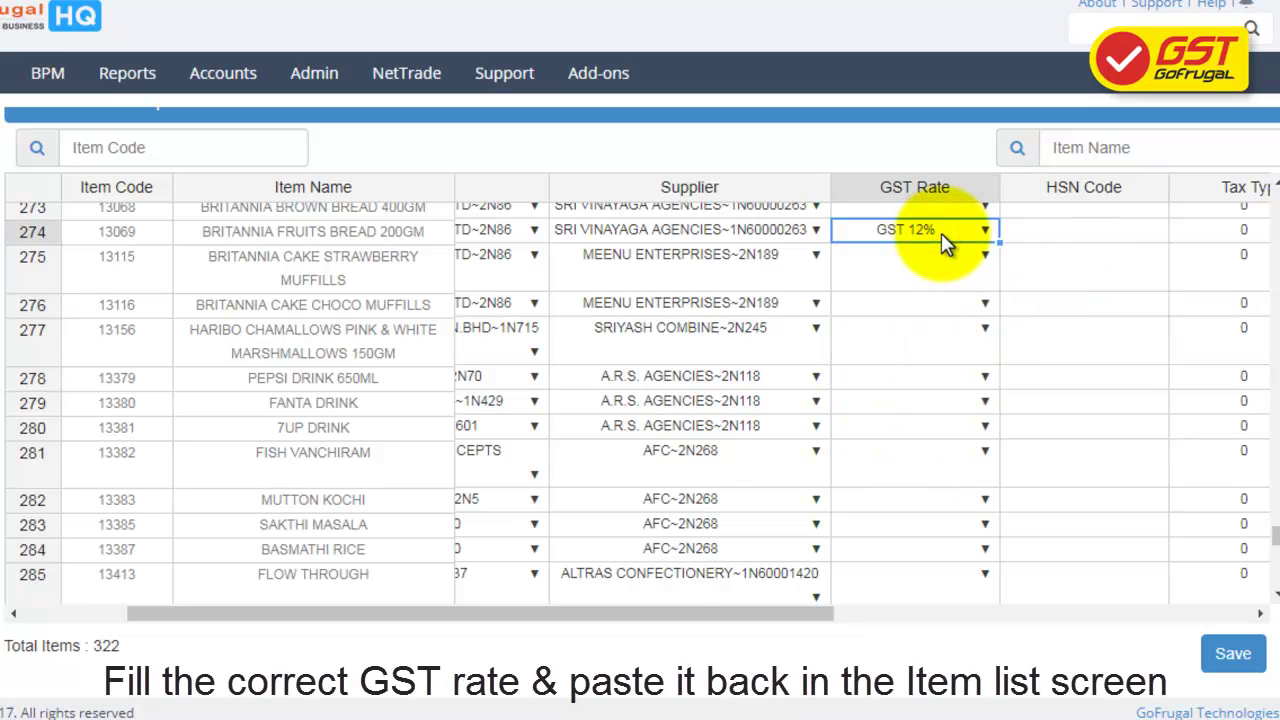
pyautogui.hotkey('ctrl', 'v')
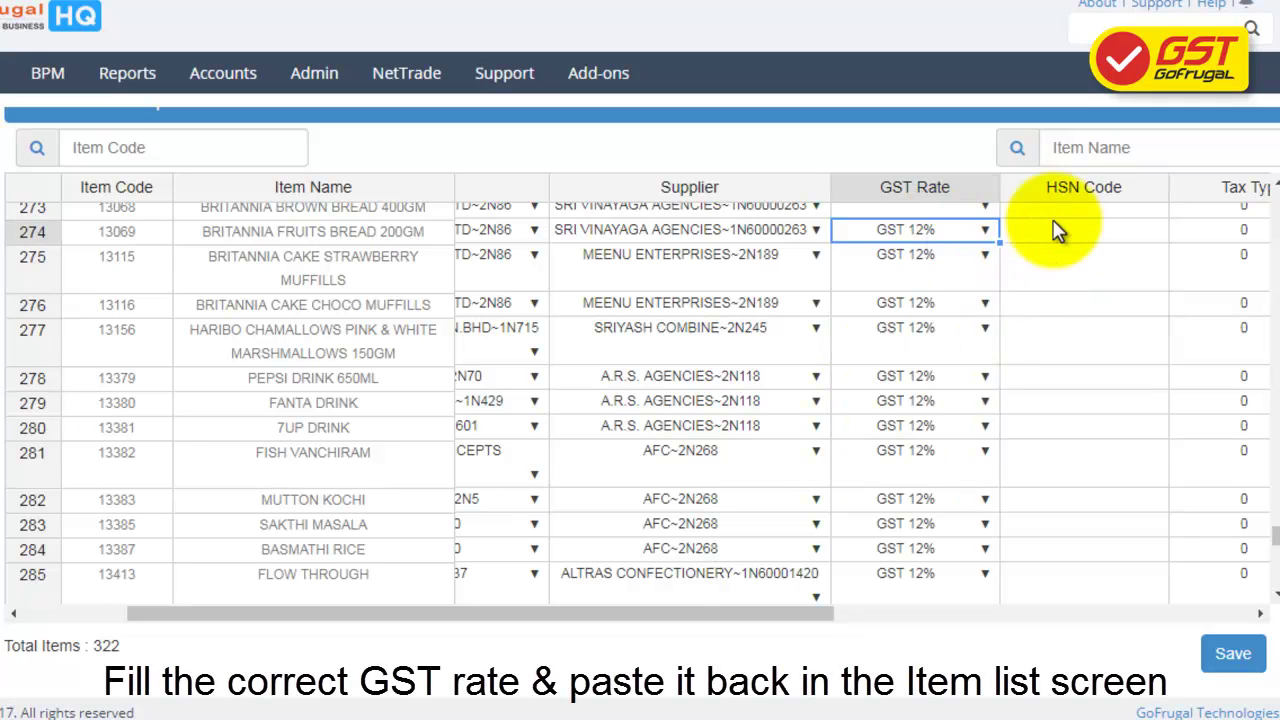
pyautogui.click(1136, 192)
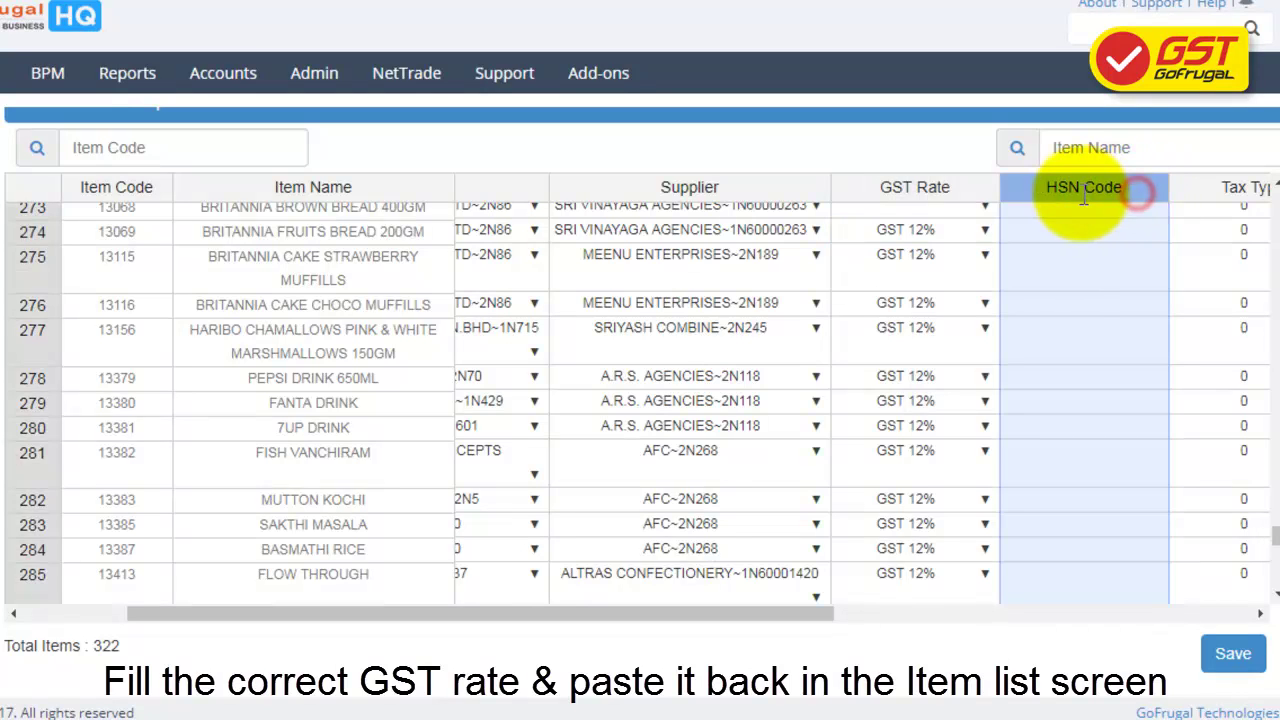
pyautogui.moveTo(787, 620); pyautogui.dragTo(1226, 633)
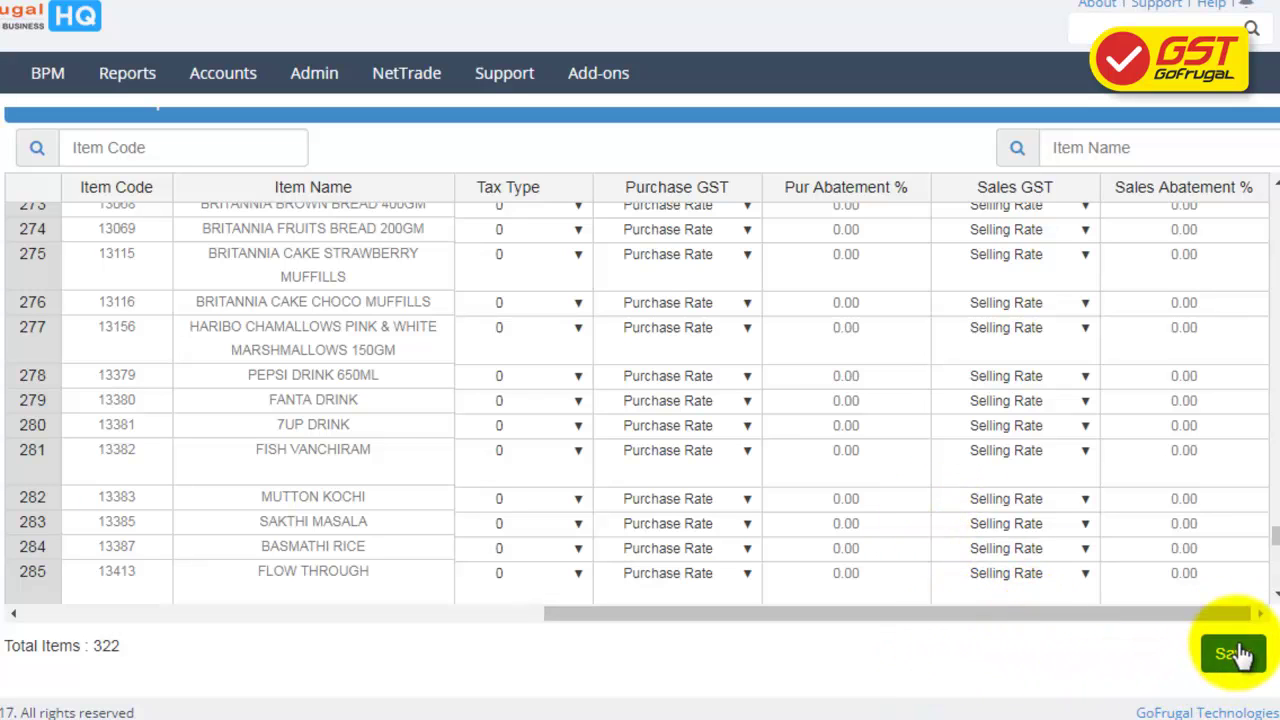
# Save the GST 12% changes in the Item Master Bulk Update grid
pyautogui.moveTo(1172, 628); pyautogui.dragTo(1130, 620)
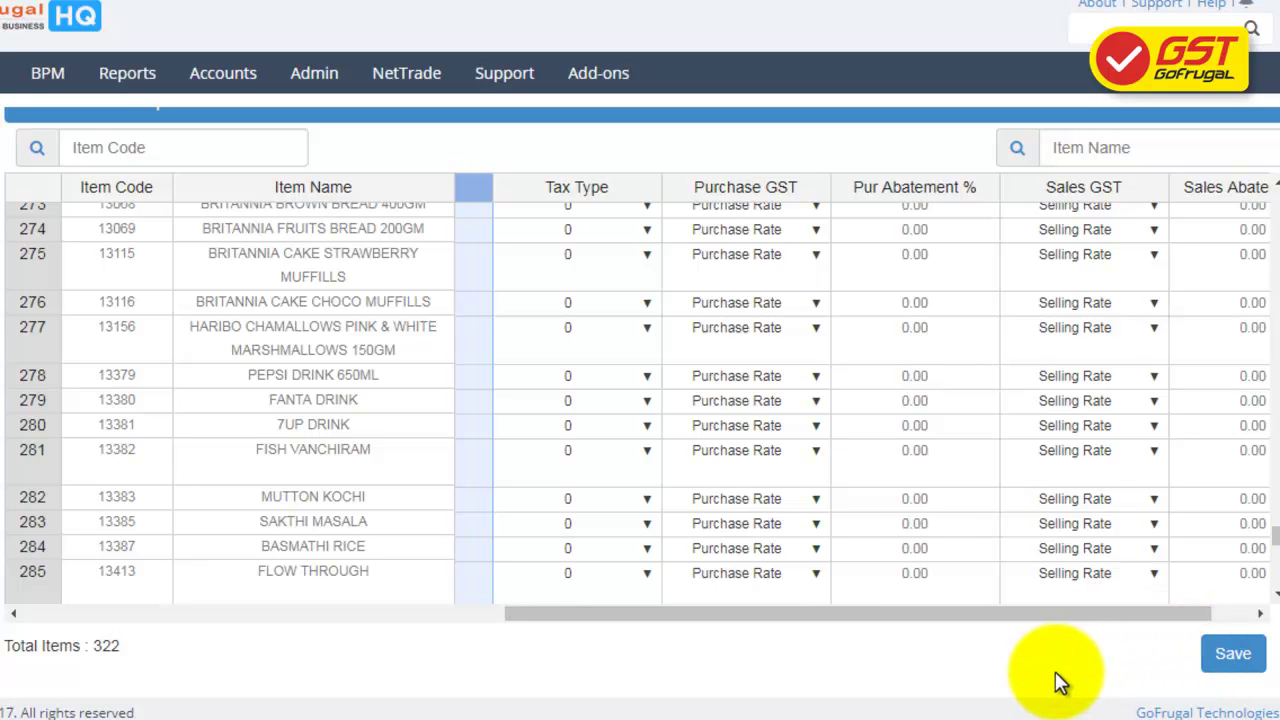
pyautogui.click(1221, 658)
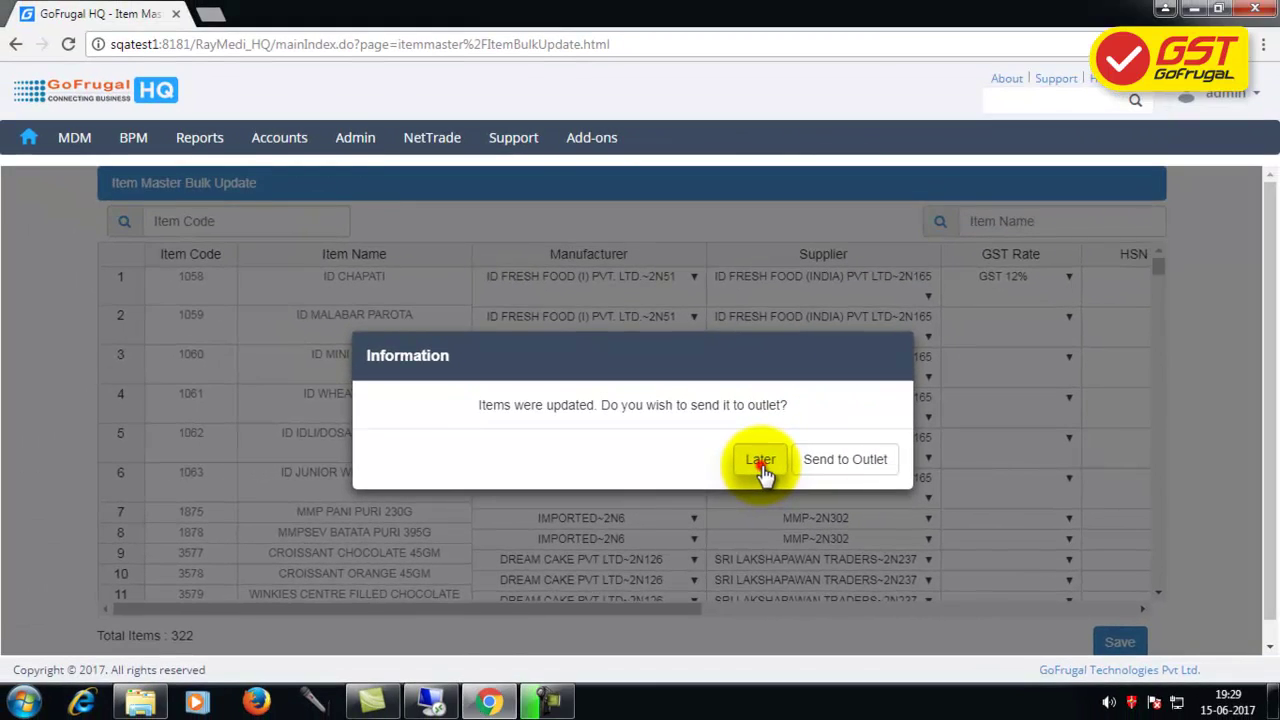
# Choose Later for sending updated items to outlets, then open Item Master via the page search
pyautogui.click(925, 455)
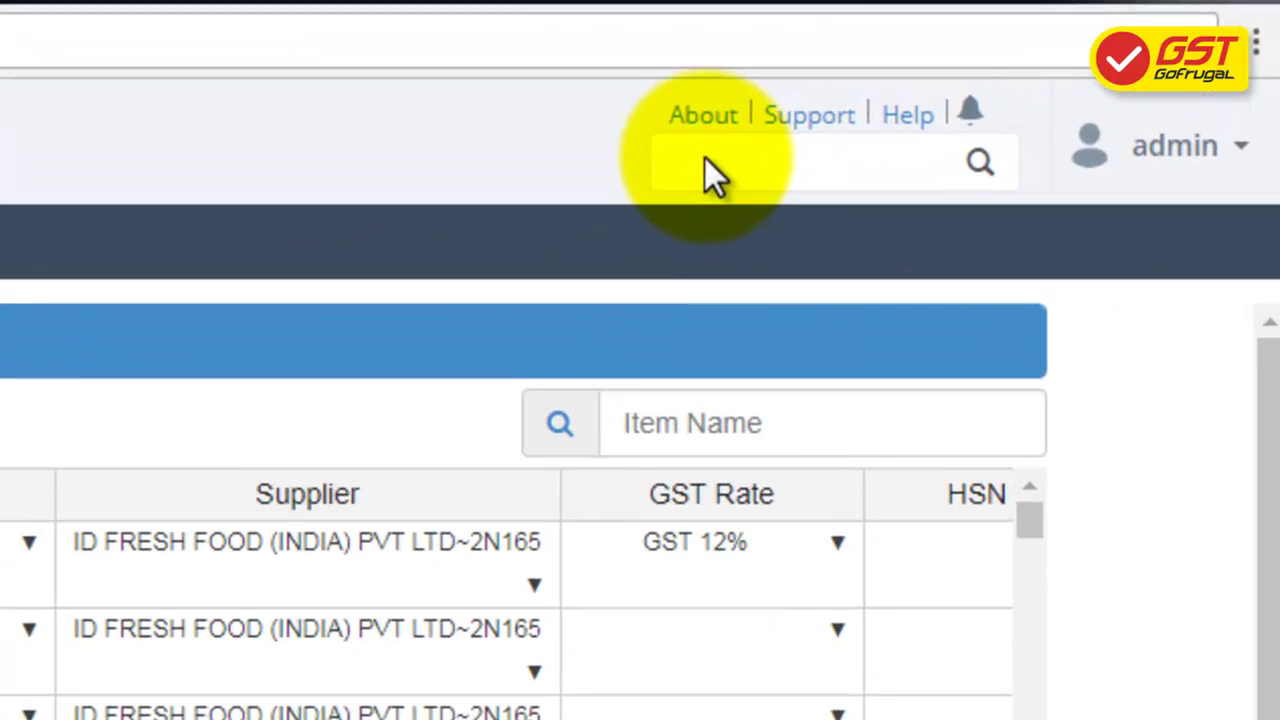
pyautogui.click(706, 162)
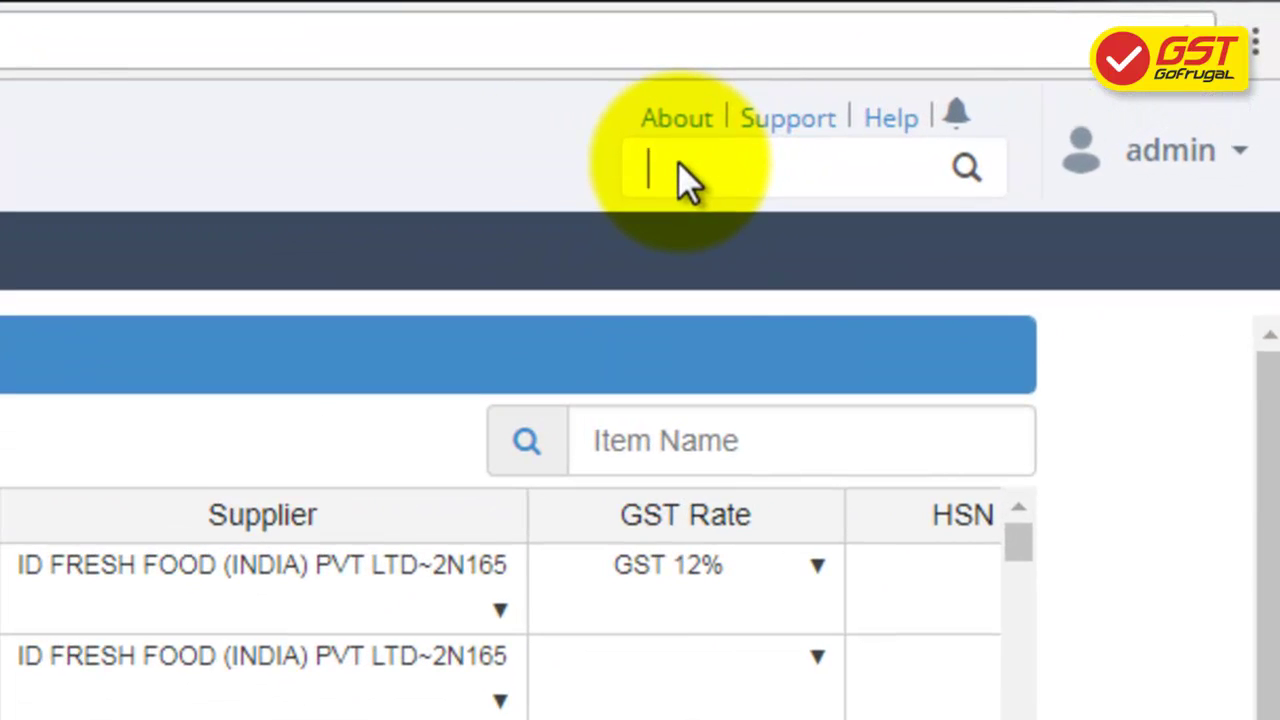
pyautogui.write('ITEM MASTER')
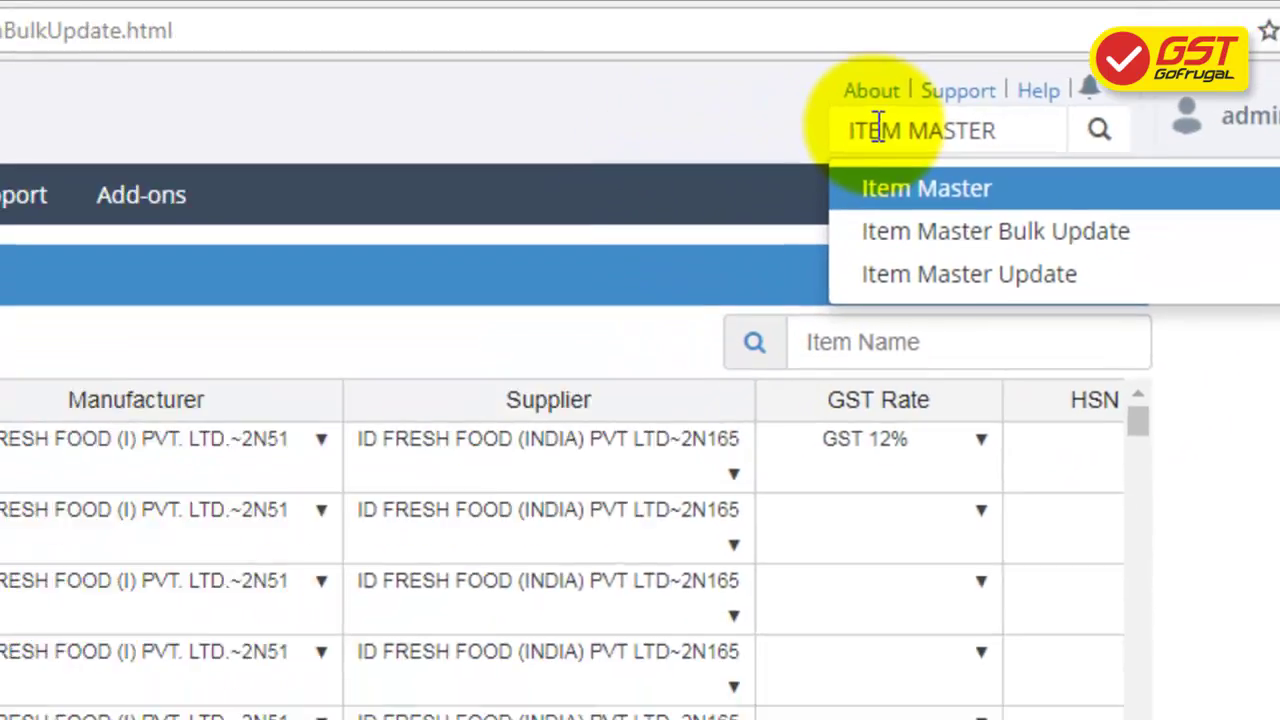
pyautogui.press('Return')
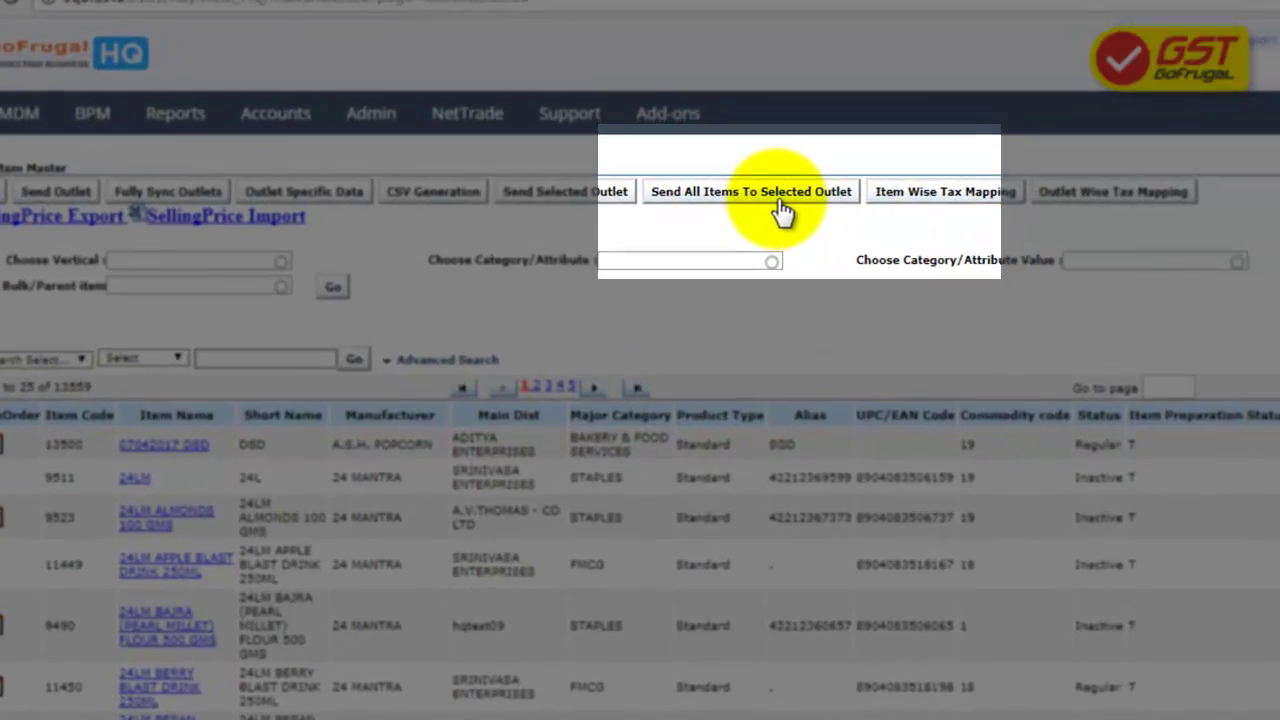
# Use Send All Items To Selected Outlet with KILPAUK chosen as the outlet
pyautogui.click(812, 216)
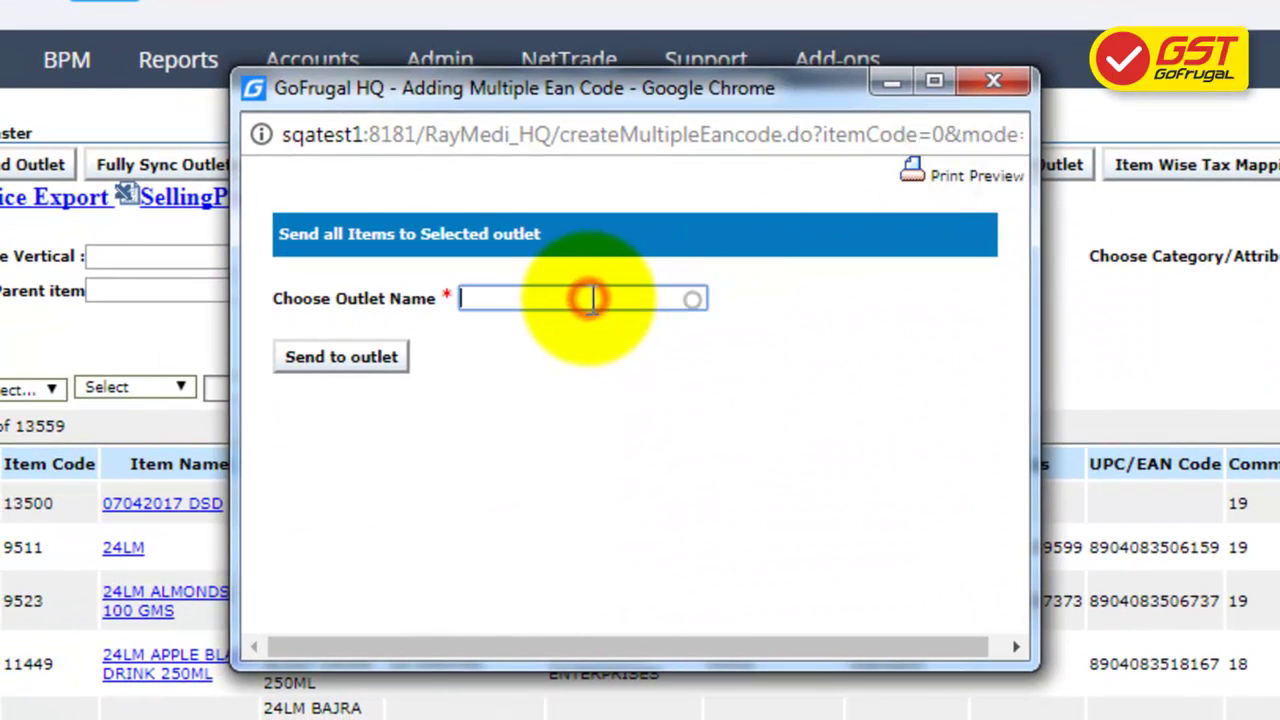
pyautogui.write('K')
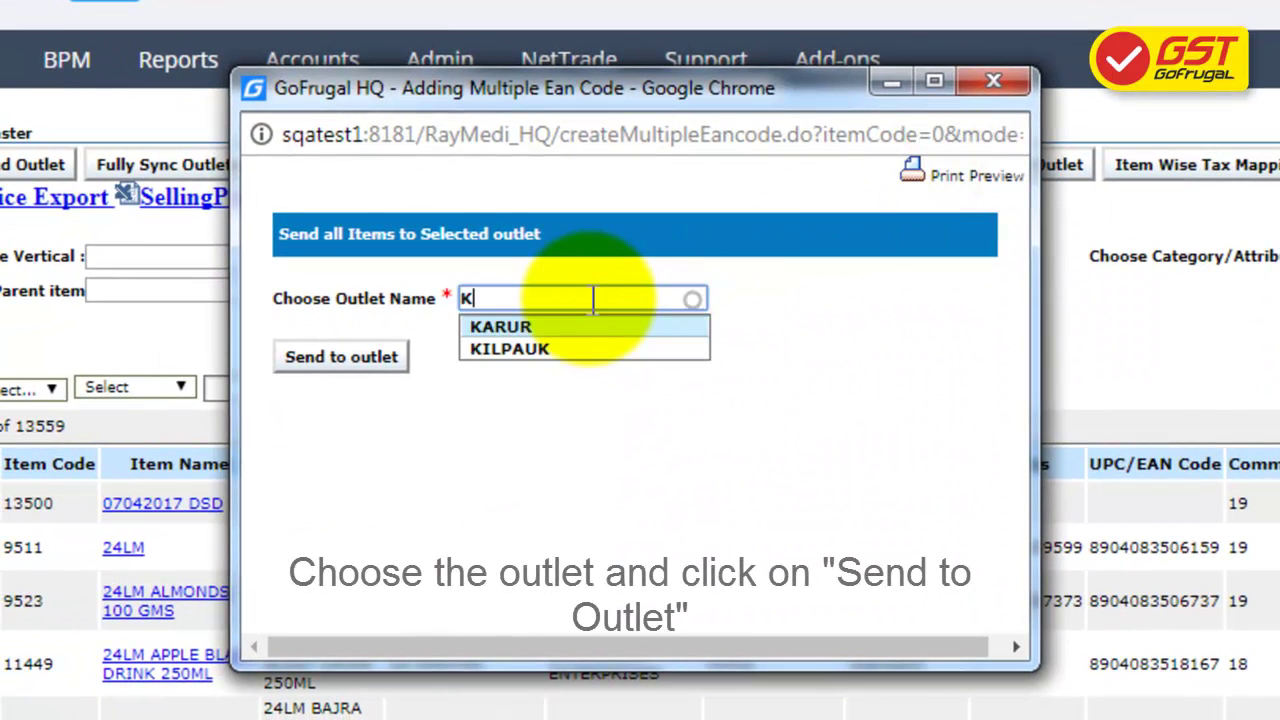
pyautogui.click(570, 348)
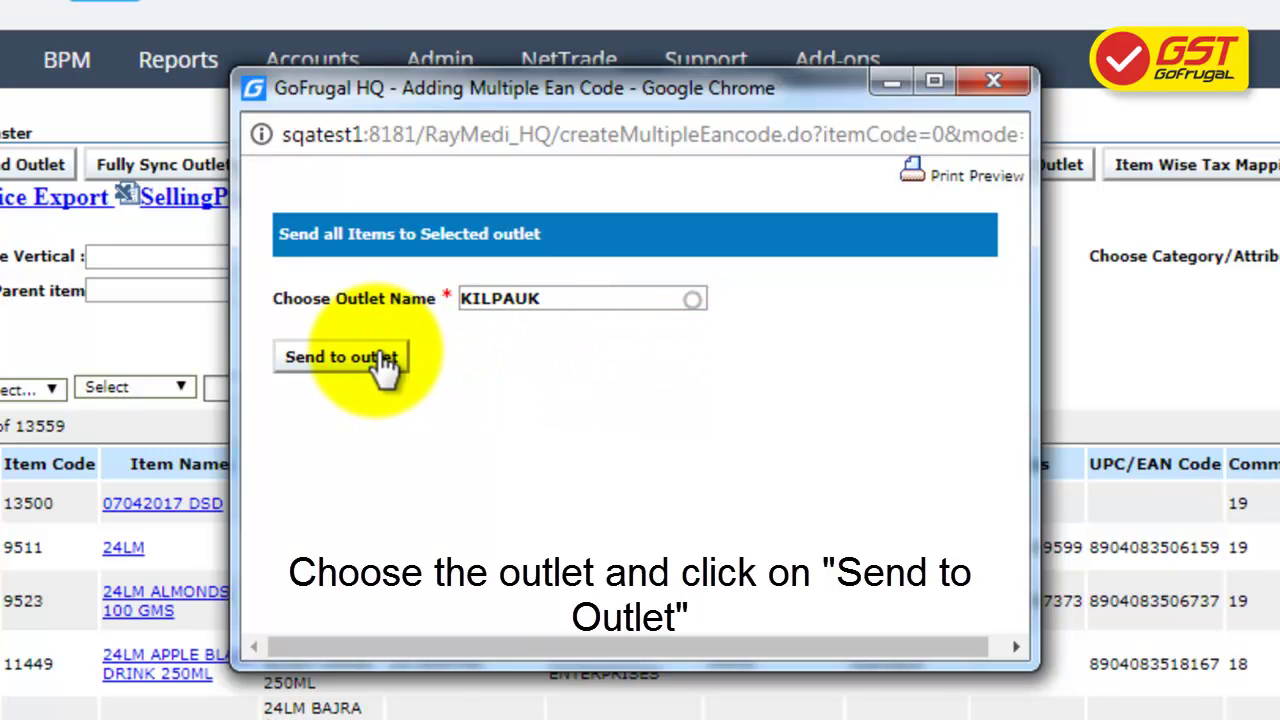
pyautogui.click(378, 358)
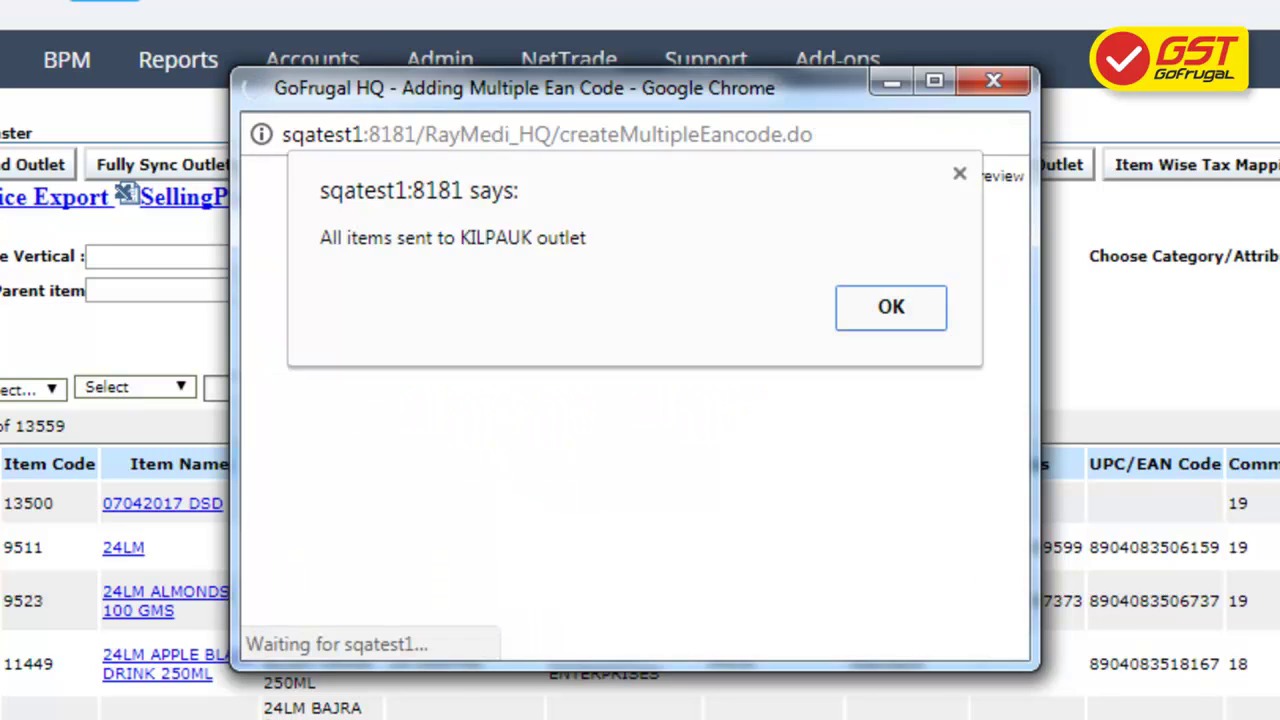